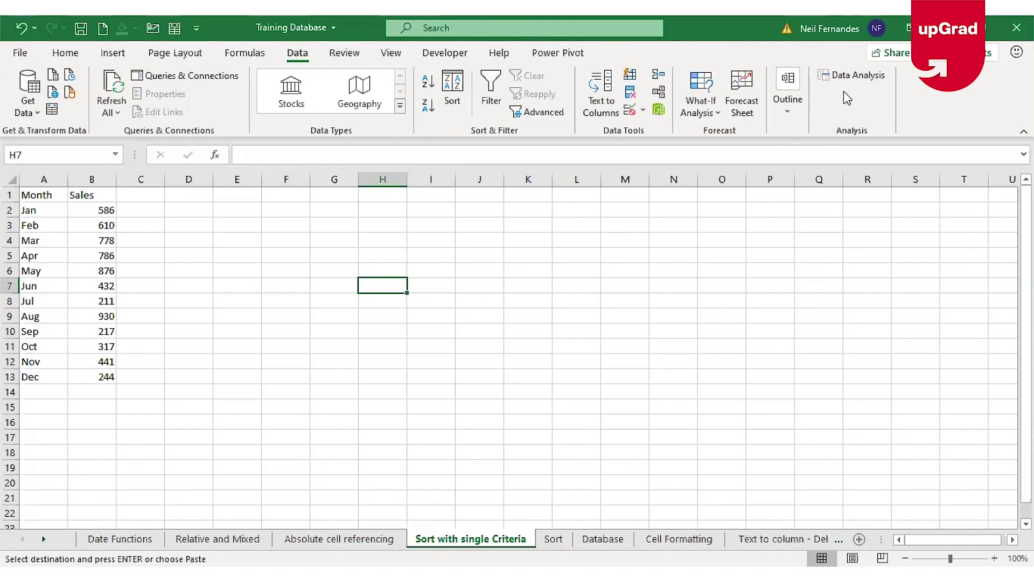
# Sort the Month and Sales table by the Sales column from highest to lowest
pyautogui.click(48, 196)
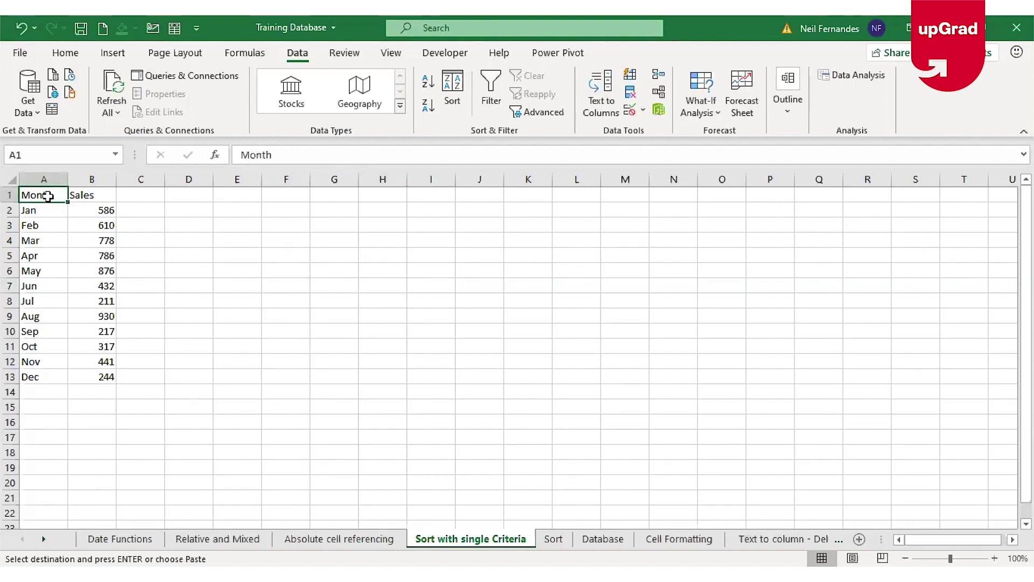
pyautogui.click(90, 212)
pyautogui.click(54, 198)
pyautogui.click(81, 211)
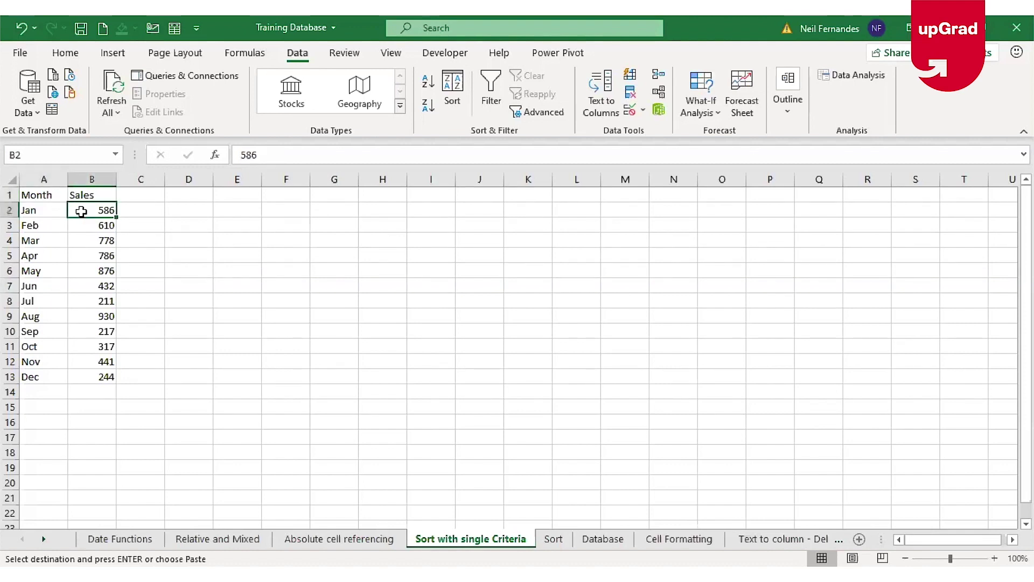
pyautogui.click(102, 251)
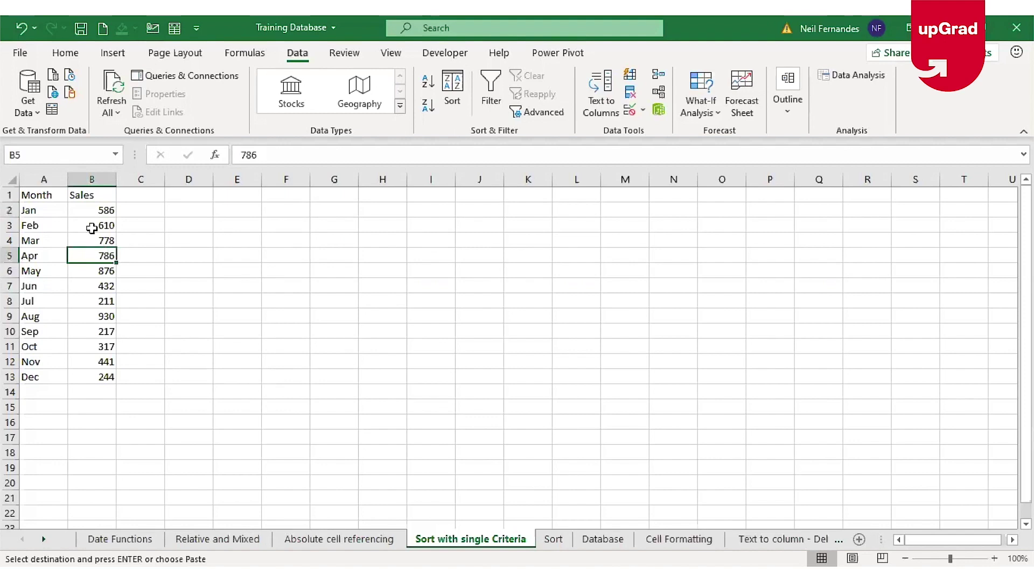
pyautogui.click(107, 212)
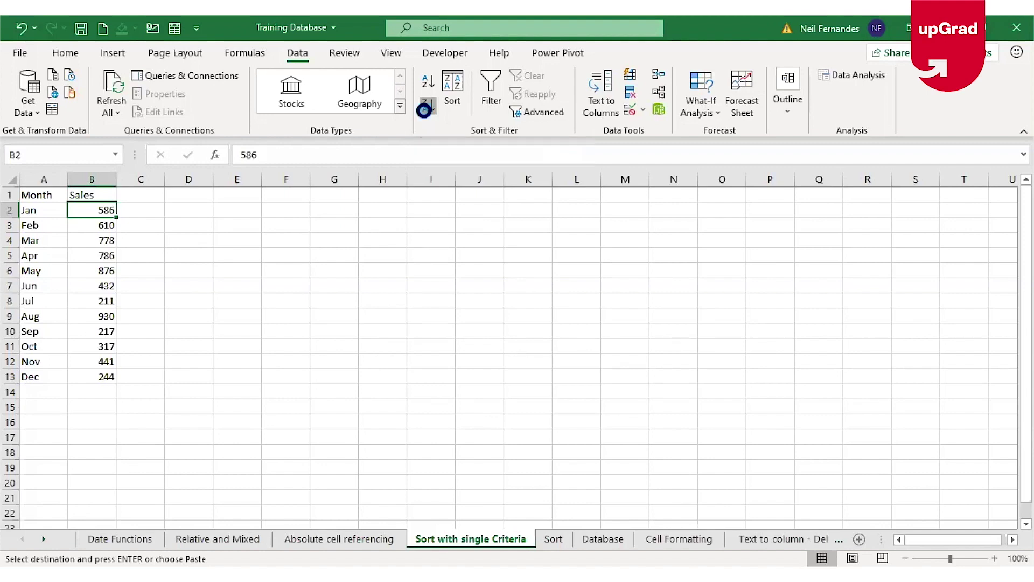
pyautogui.click(426, 110)
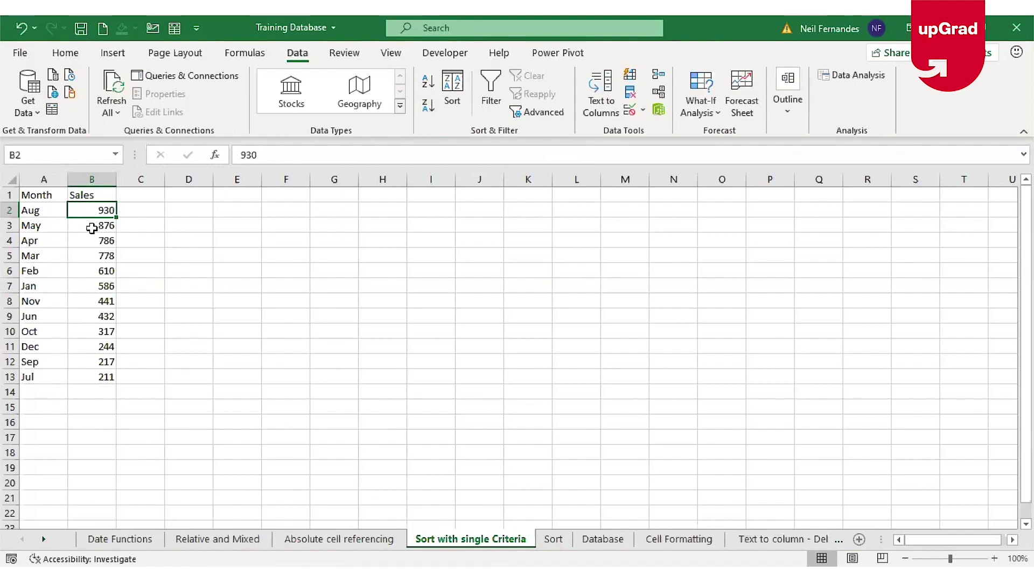
# Sort the Month and Sales table alphabetically by the Month column, from A to Z
pyautogui.click(98, 256)
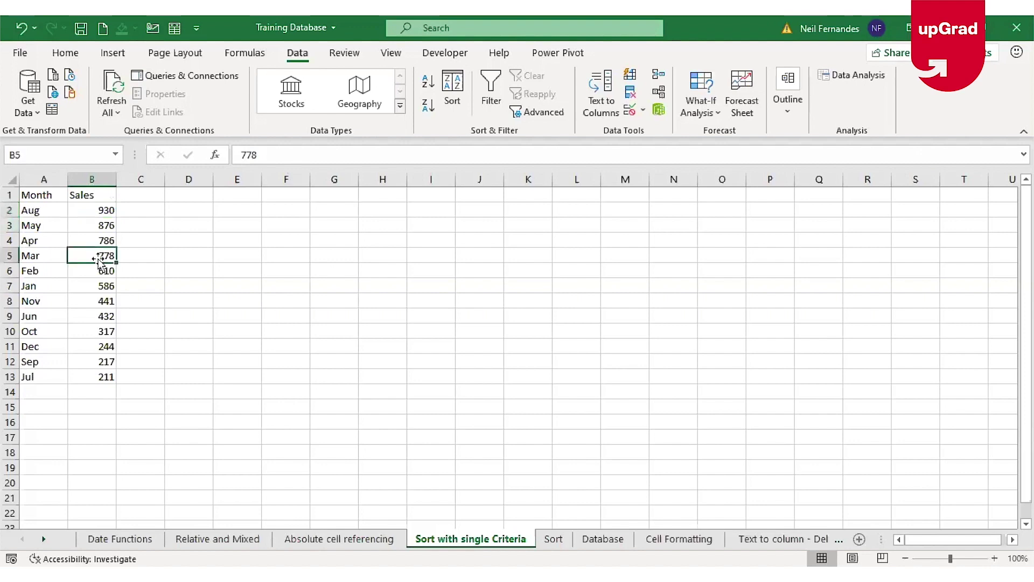
pyautogui.click(99, 210)
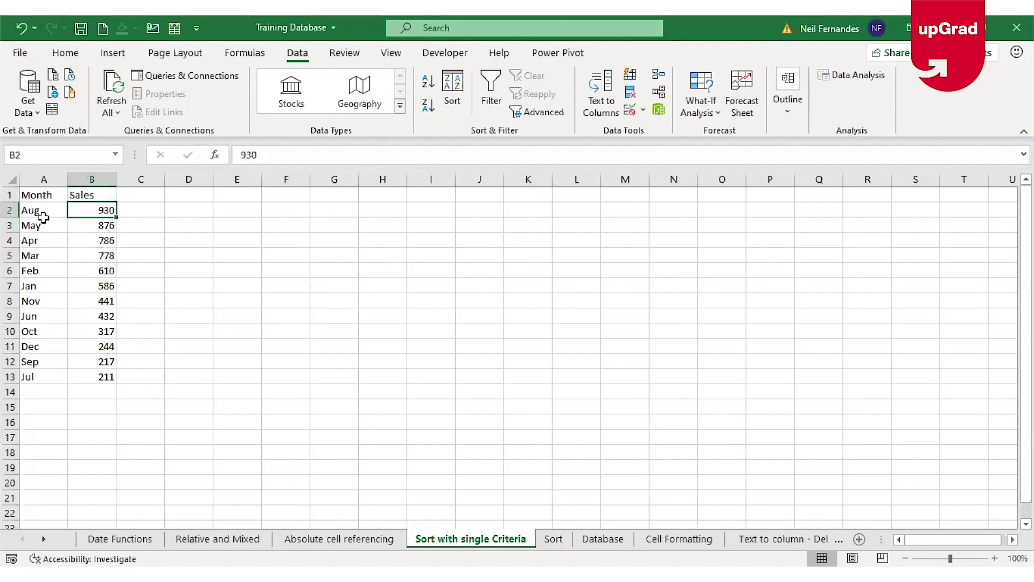
pyautogui.click(43, 223)
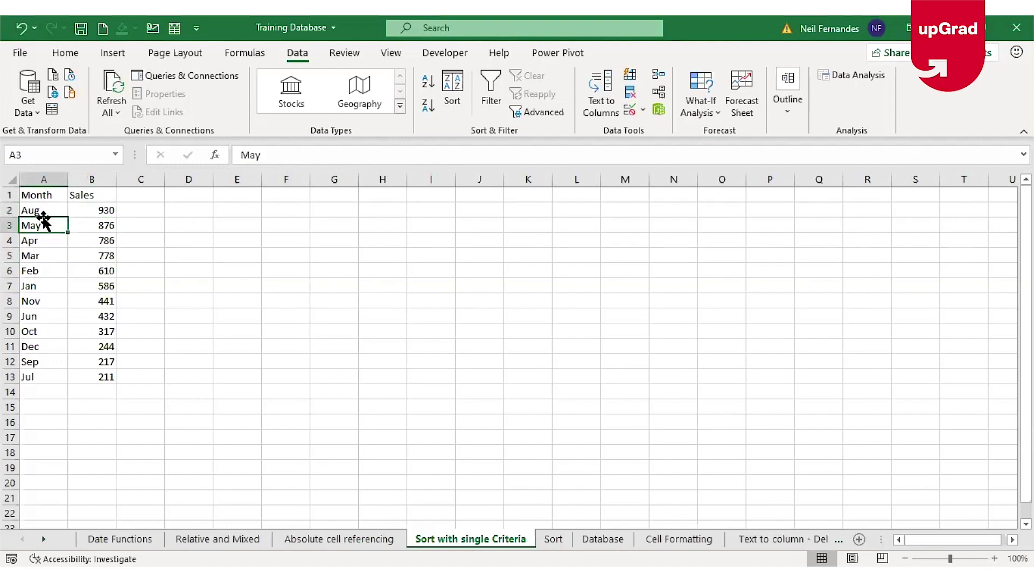
pyautogui.click(42, 211)
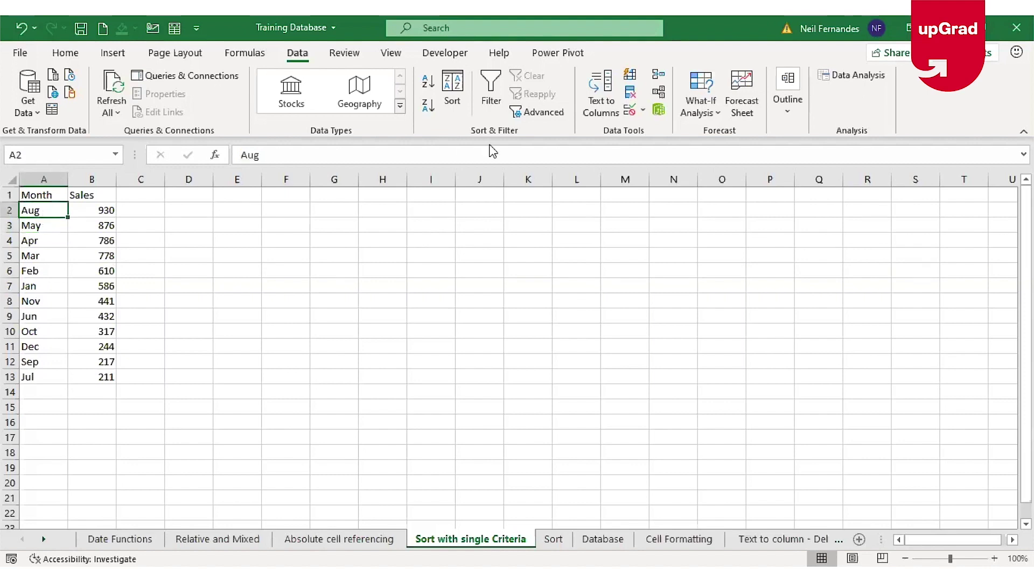
pyautogui.click(34, 242)
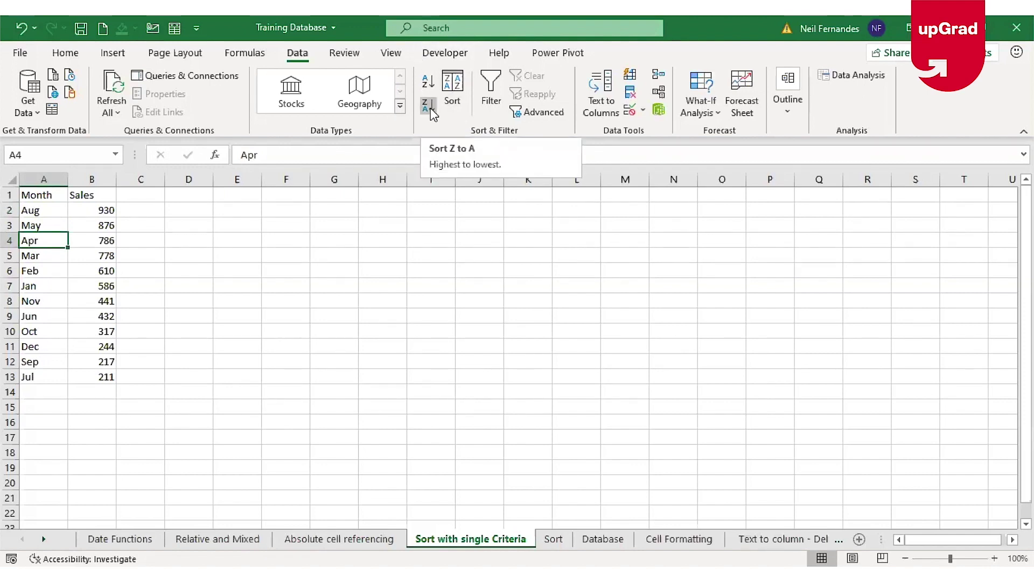
pyautogui.click(48, 213)
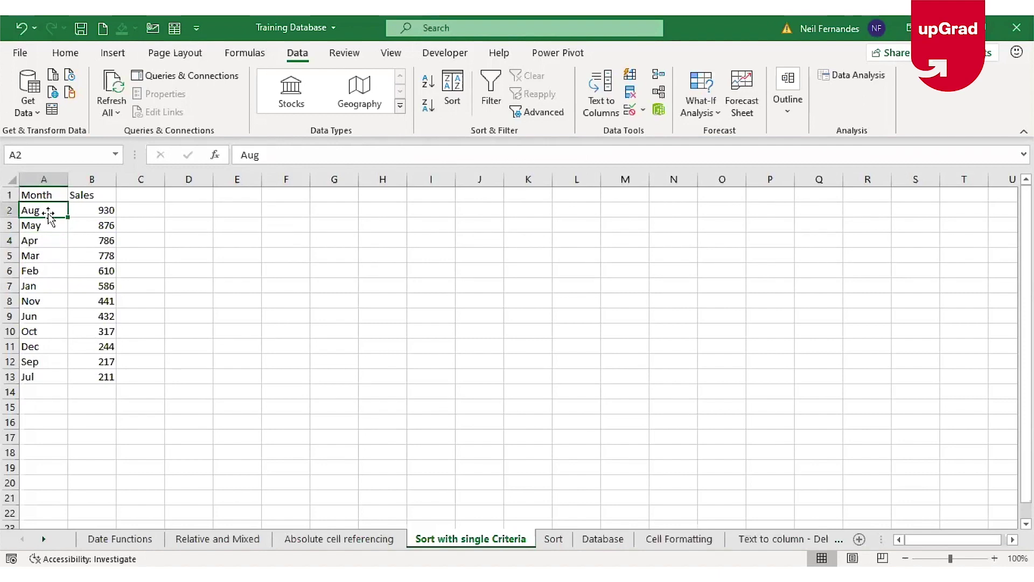
pyautogui.click(37, 258)
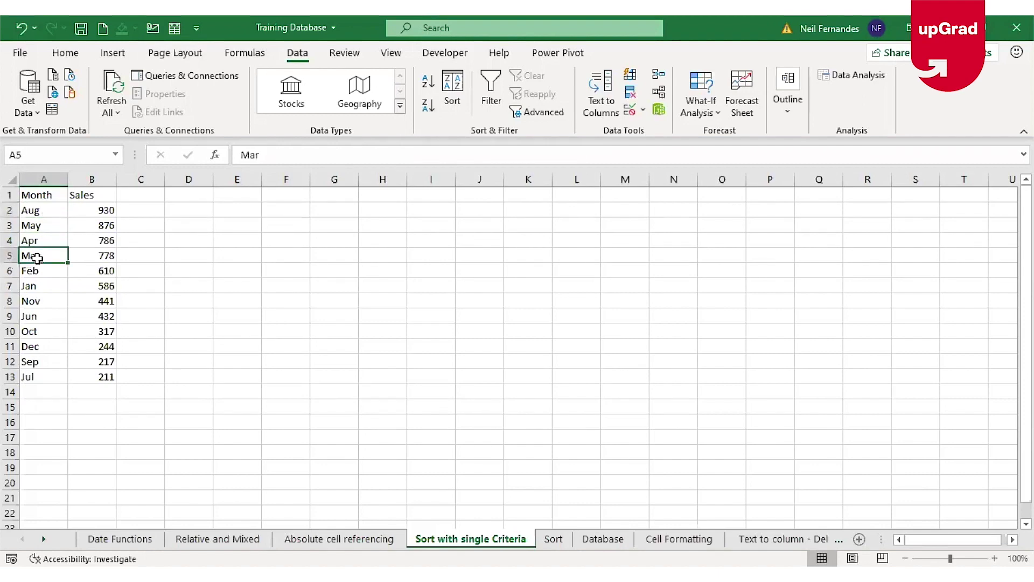
pyautogui.click(429, 82)
# Examine how the alphabetical sort arranged the months, going through column A down to row 13
pyautogui.click(49, 209)
pyautogui.press('Down')
pyautogui.press('Down')
pyautogui.press('Down')
pyautogui.press('Down')
pyautogui.press('Down')
pyautogui.press('Down')
pyautogui.press('Down')
pyautogui.press('Down')
pyautogui.press('Down')
pyautogui.press('Down')
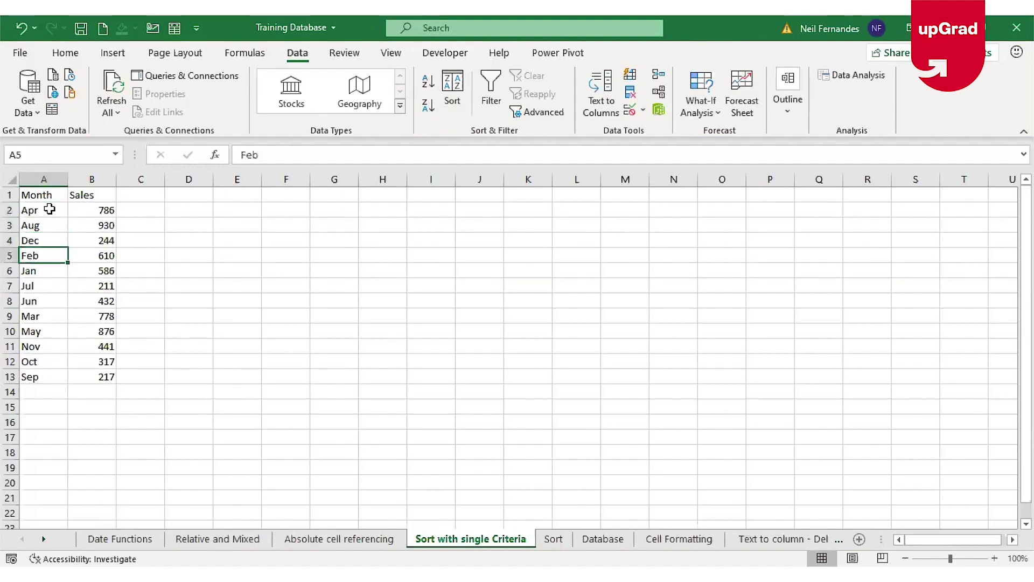
pyautogui.press('Down')
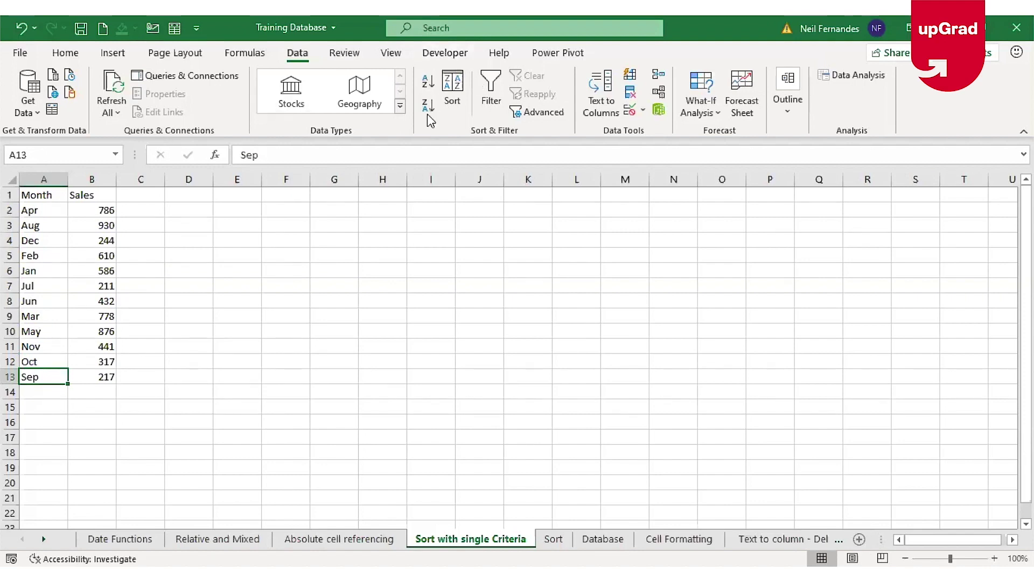
# Sort the table by Month on cell values, using the custom list order Jan, Feb, Mar, Apr, May, Jun
pyautogui.click(458, 95)
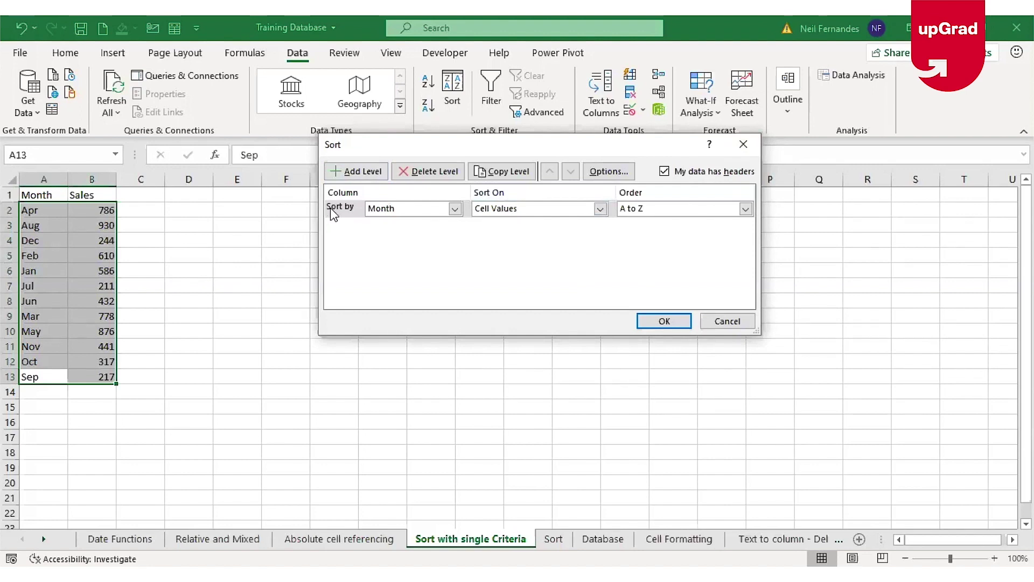
pyautogui.click(392, 212)
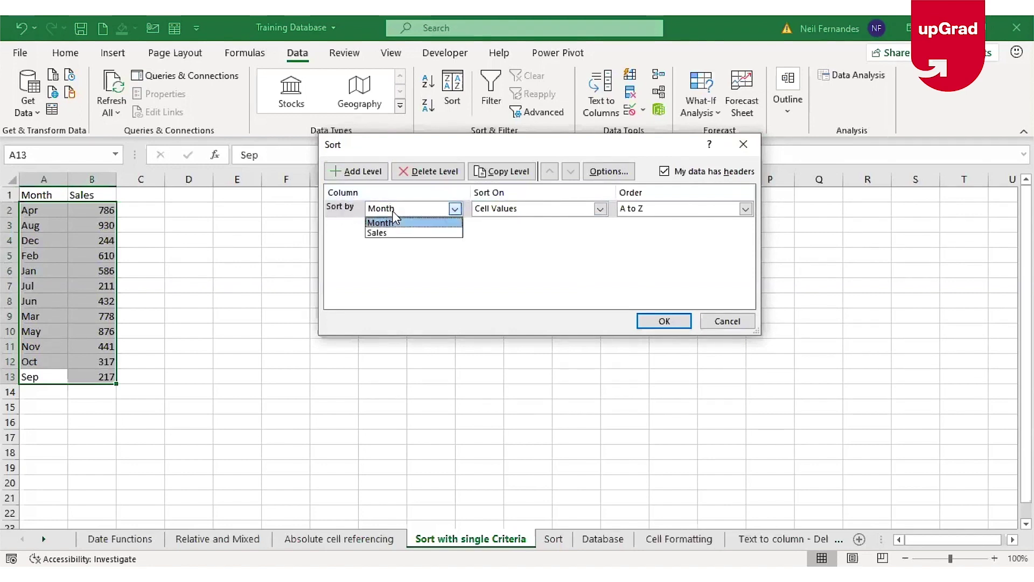
pyautogui.click(410, 222)
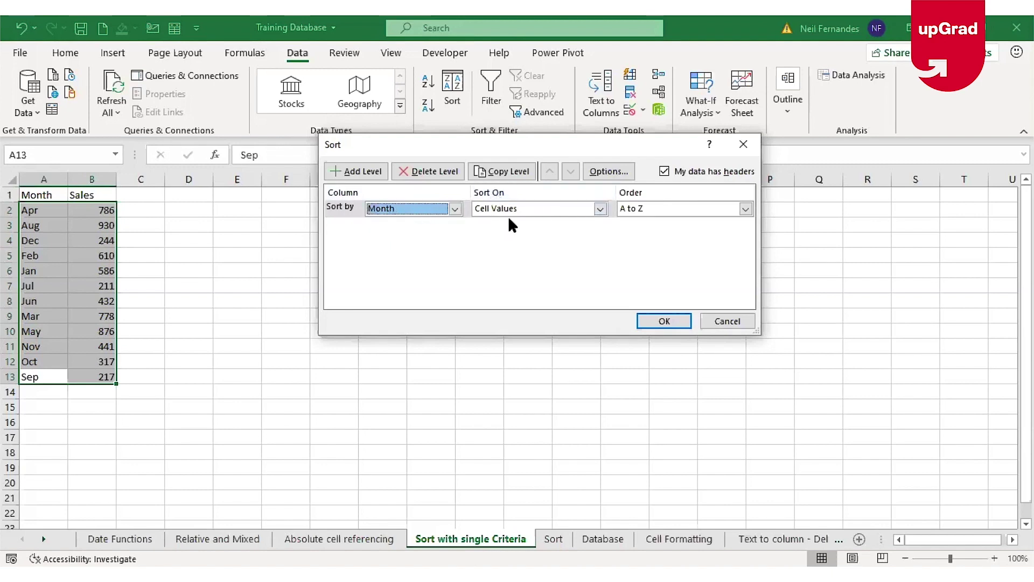
pyautogui.click(532, 209)
pyautogui.click(532, 208)
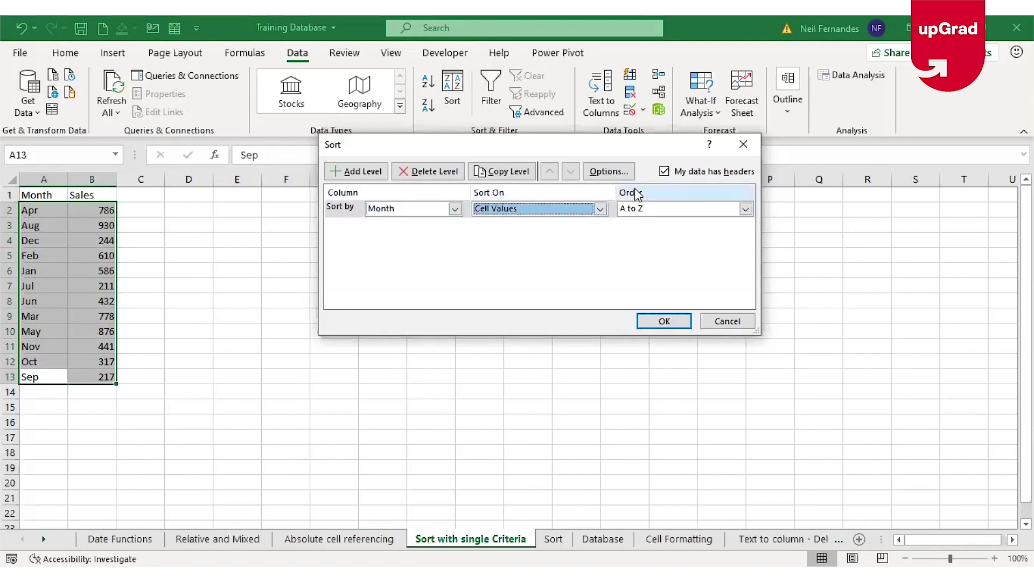
pyautogui.click(659, 209)
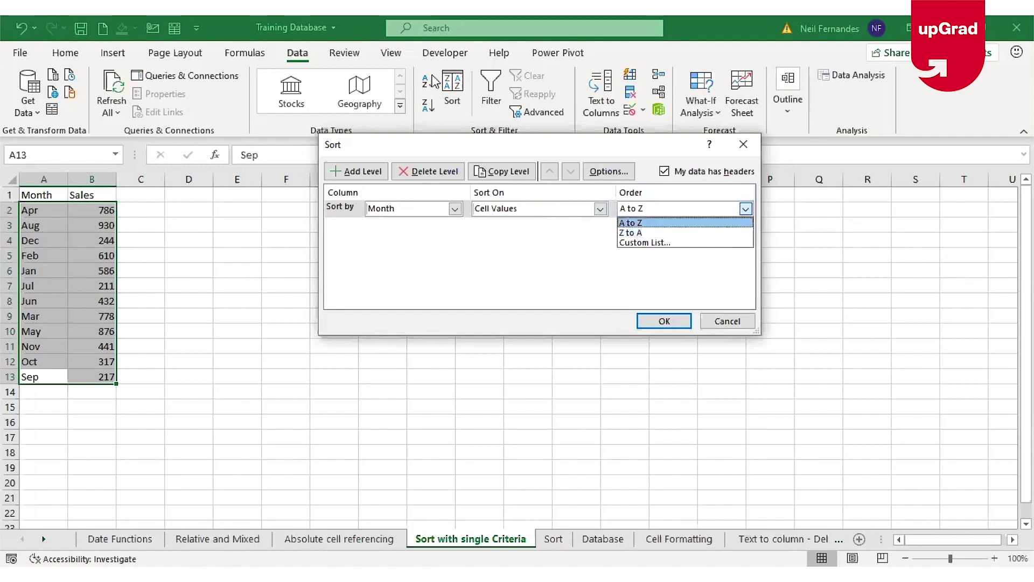
pyautogui.click(667, 243)
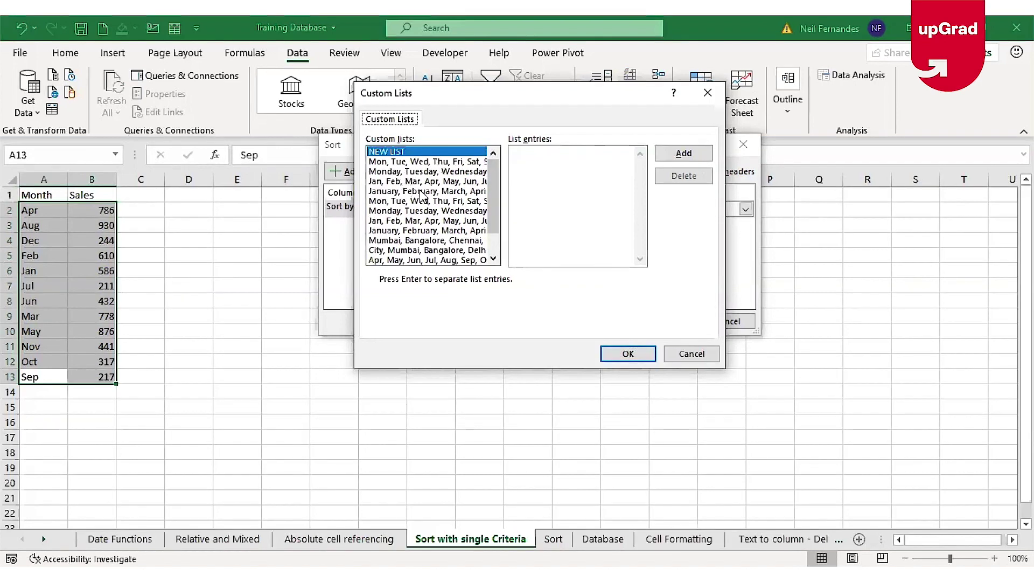
pyautogui.click(396, 222)
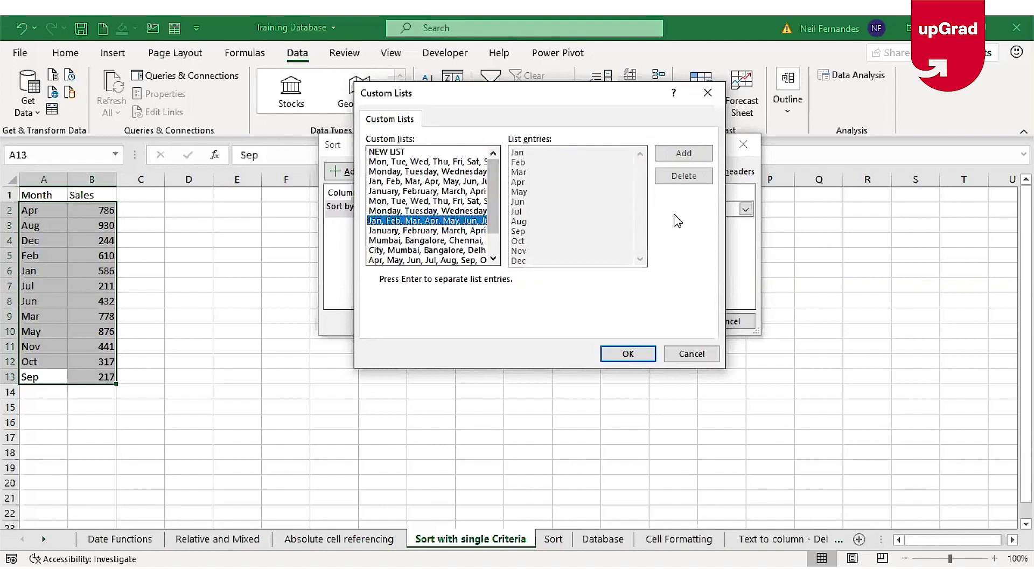
pyautogui.click(646, 359)
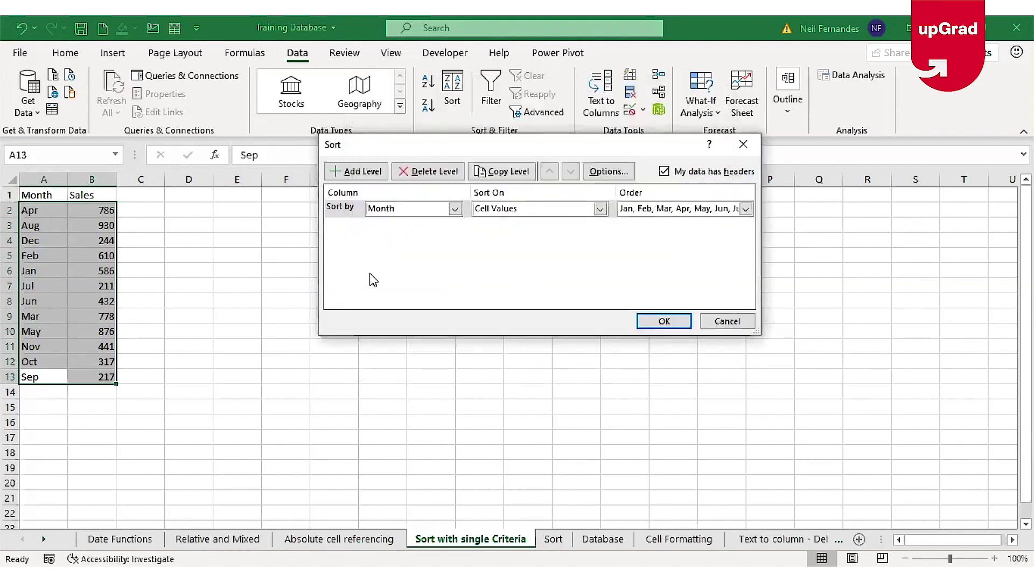
pyautogui.click(676, 212)
pyautogui.click(679, 215)
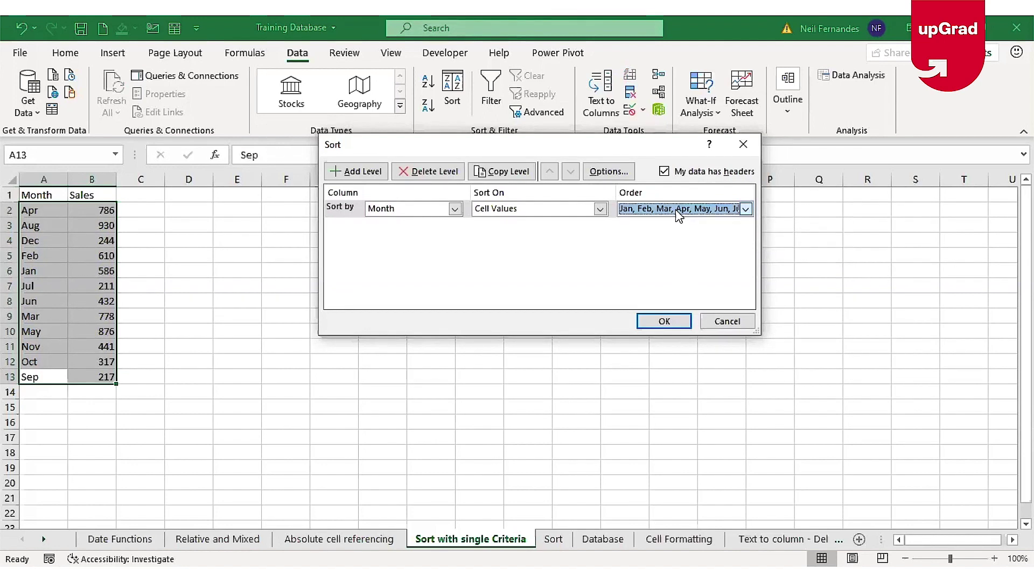
pyautogui.click(664, 323)
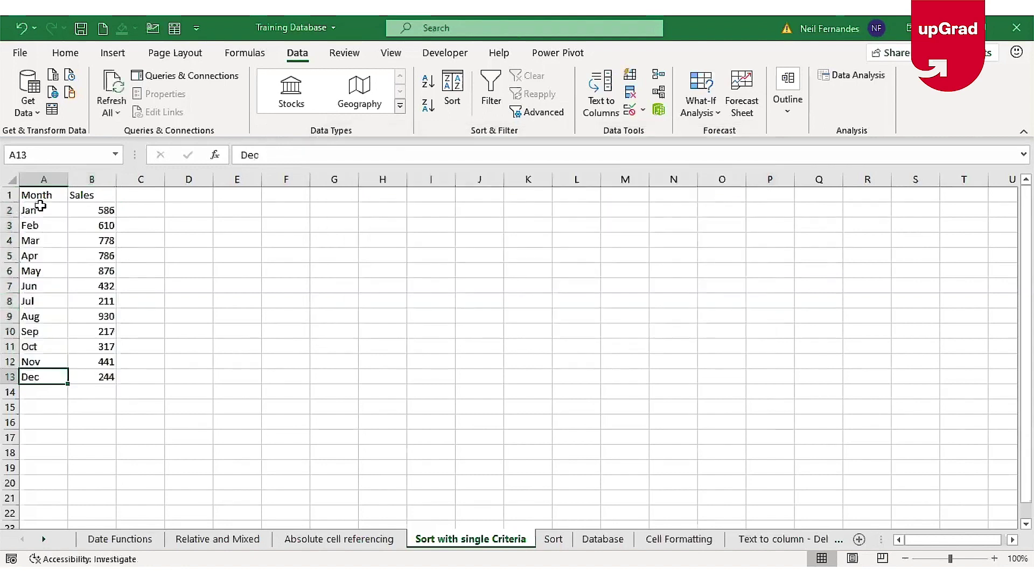
# Check the custom list order of the months row by row through to the end of column A
pyautogui.click(40, 206)
pyautogui.press('Down')
pyautogui.press('Down')
pyautogui.press('Down')
pyautogui.press('Down')
pyautogui.press('Down')
pyautogui.press('Down')
pyautogui.press('Down')
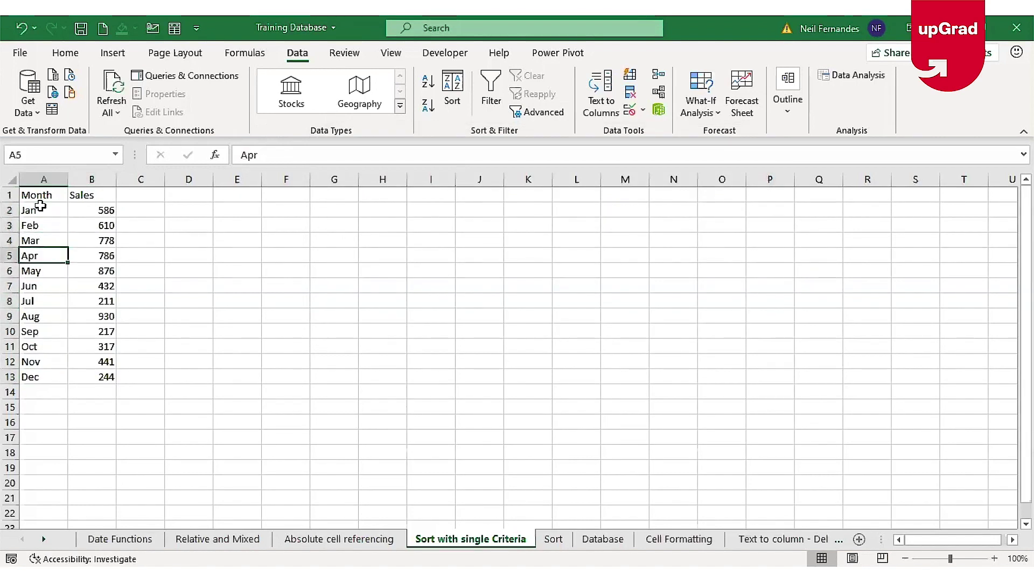
pyautogui.press('Down')
pyautogui.press('Down')
pyautogui.press('Down')
pyautogui.press('Down')
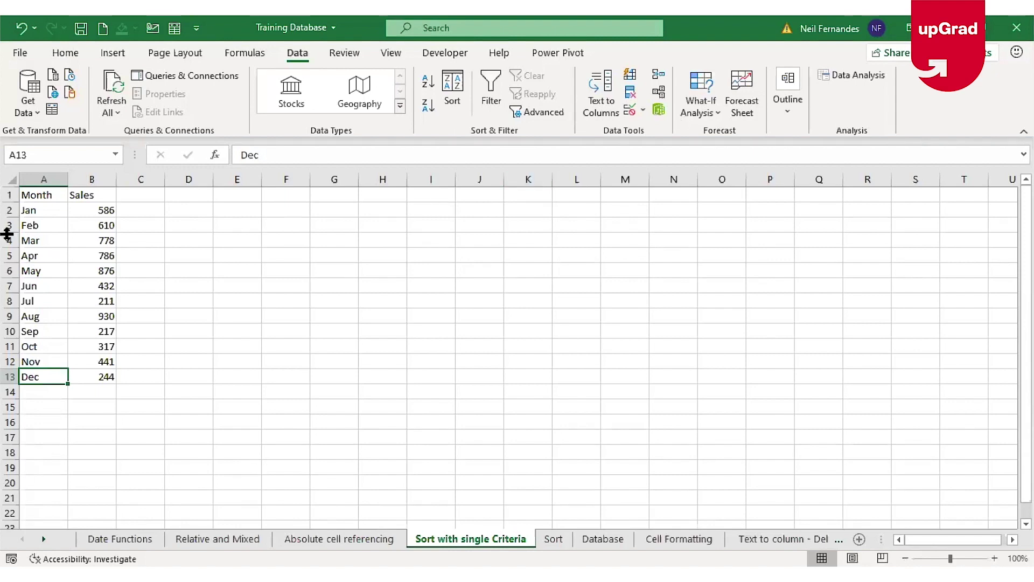
# Open the Sort worksheet and examine its Region, Month and Sales columns
pyautogui.click(554, 538)
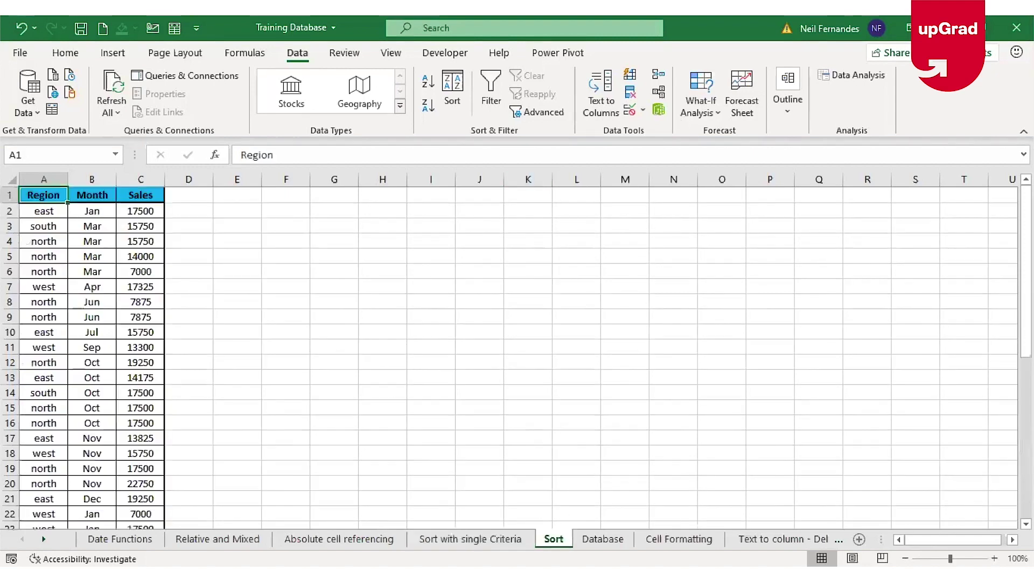
pyautogui.click(93, 298)
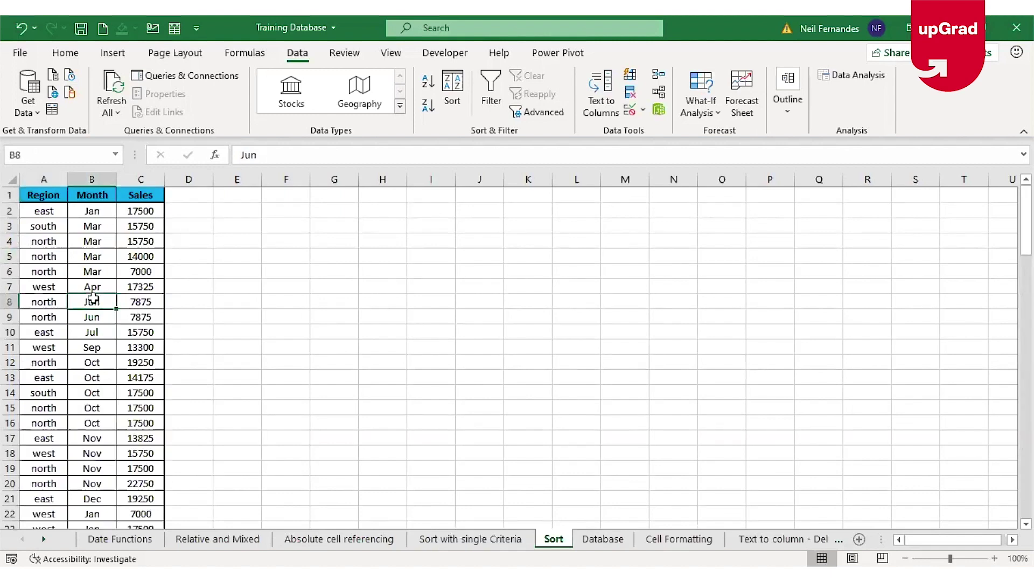
pyautogui.click(38, 200)
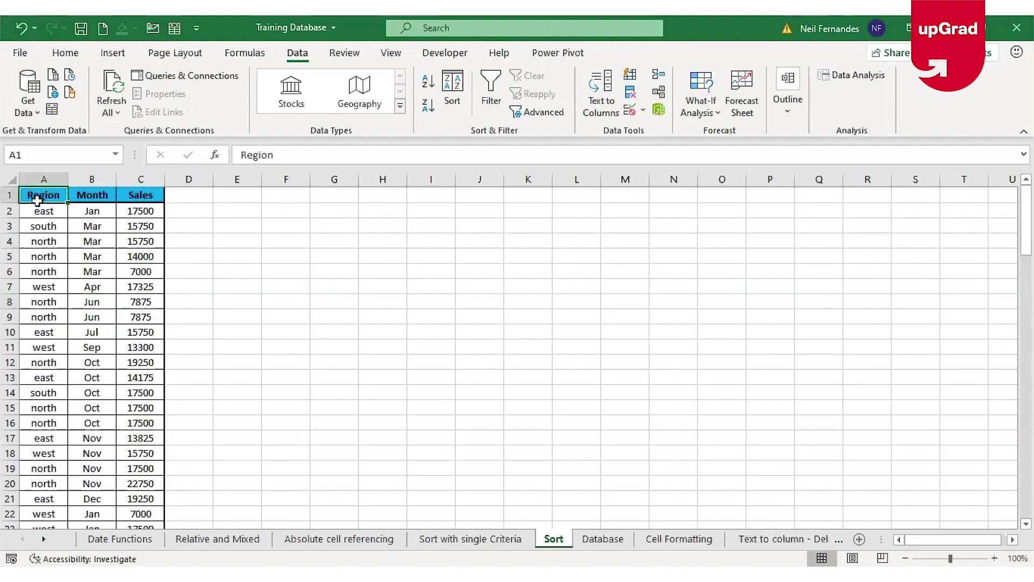
pyautogui.press('Right')
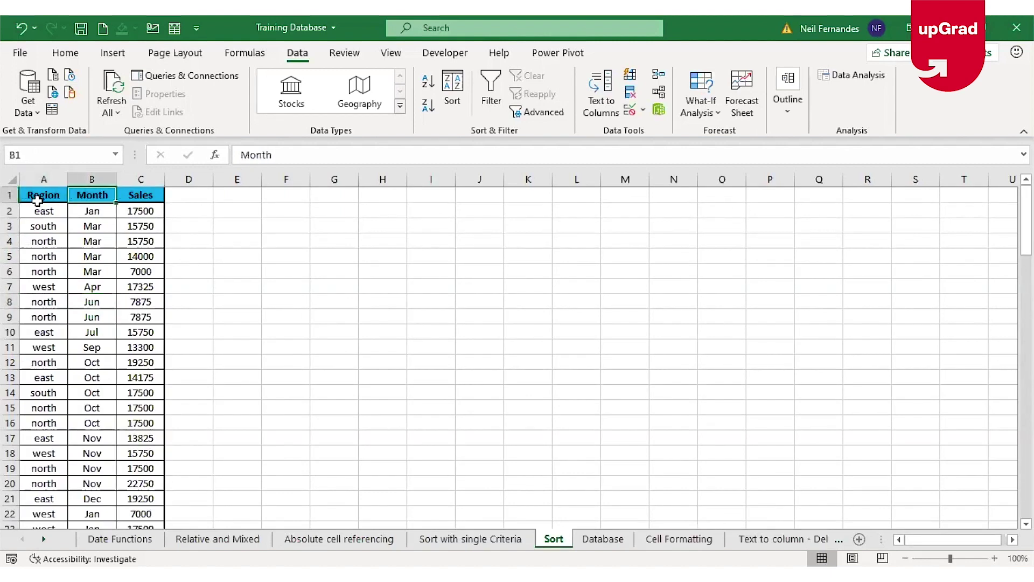
pyautogui.press('Down')
pyautogui.press('Down')
pyautogui.press('Down')
pyautogui.press('Down')
pyautogui.press('Down')
pyautogui.press('Down')
pyautogui.press('Down')
pyautogui.press('Up')
pyautogui.press('Up')
pyautogui.press('Up')
pyautogui.press('Up')
pyautogui.press('Up')
pyautogui.press('Up')
pyautogui.press('Up')
pyautogui.press('Right')
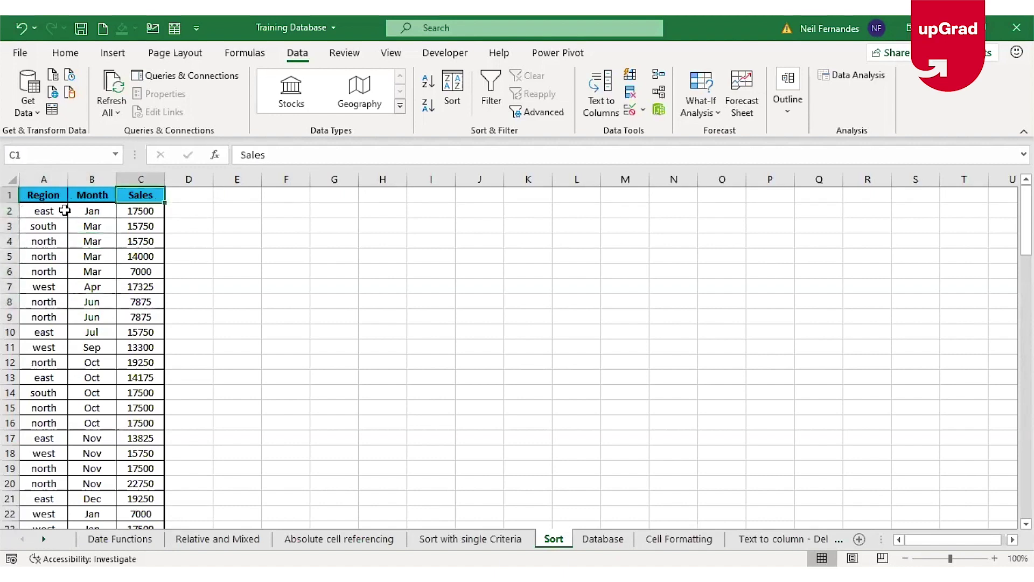
# Sort the Region, Month and Sales table by the Region column from A to Z
pyautogui.click(61, 211)
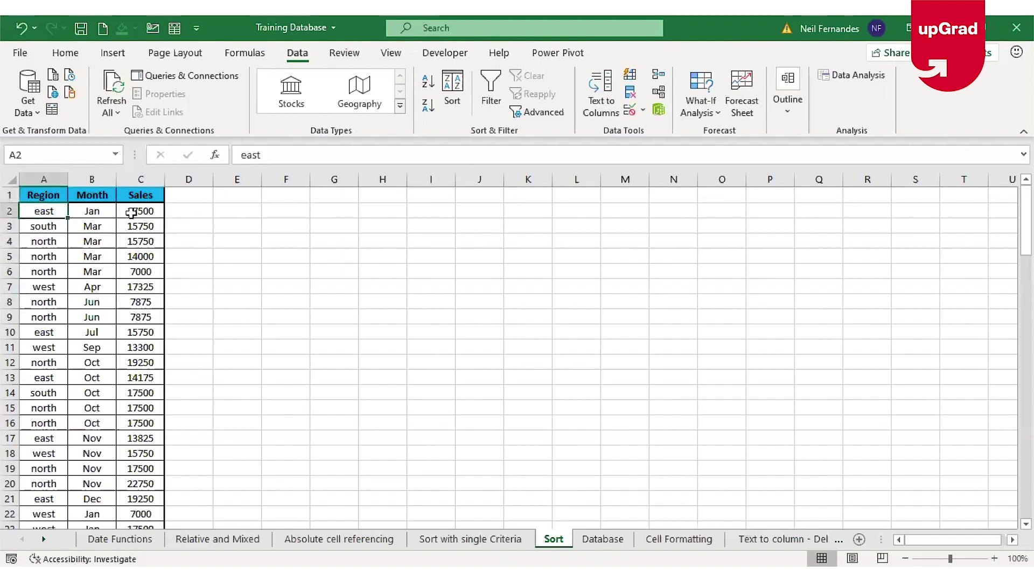
pyautogui.click(35, 195)
pyautogui.click(35, 270)
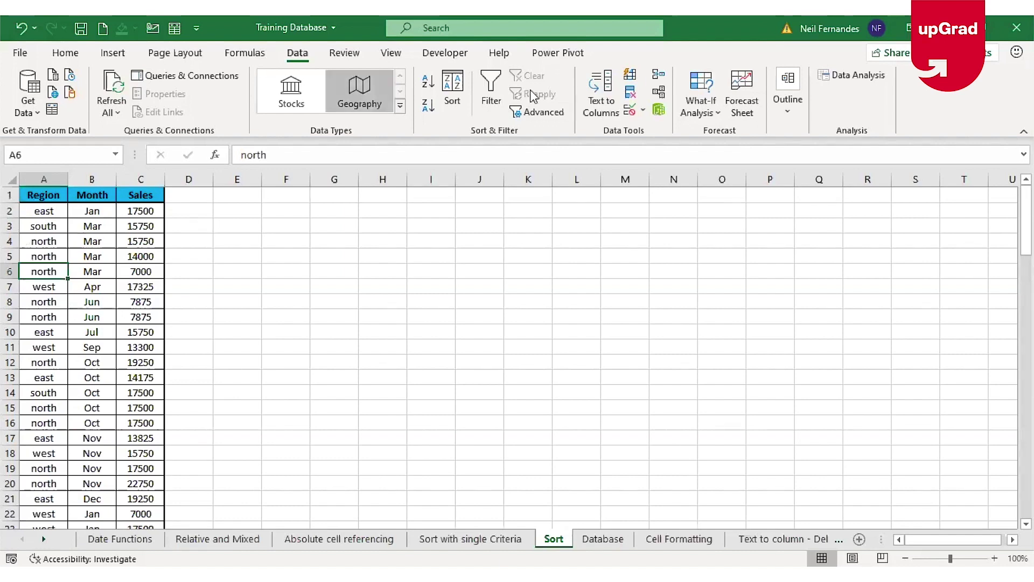
pyautogui.click(431, 86)
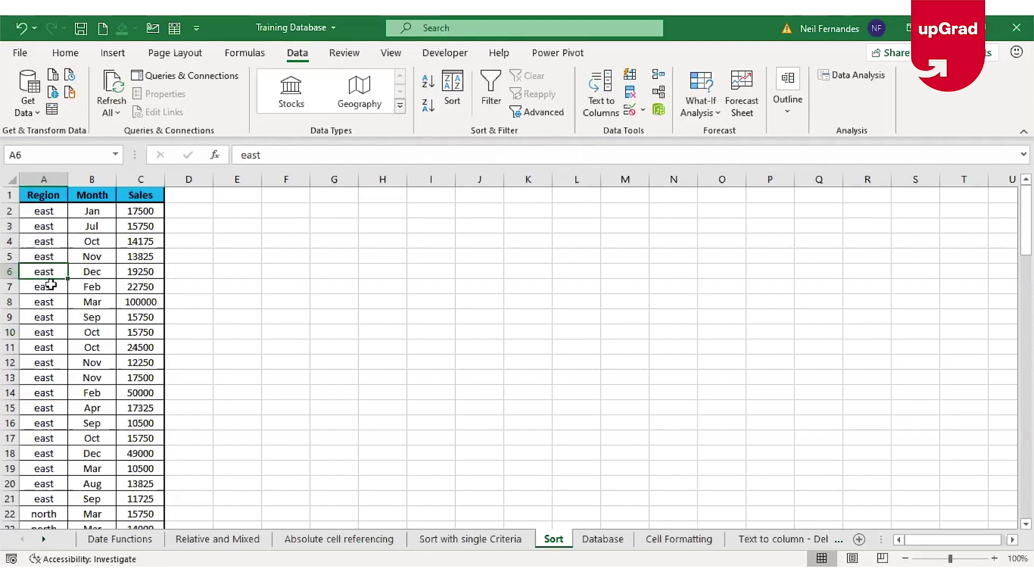
pyautogui.click(56, 223)
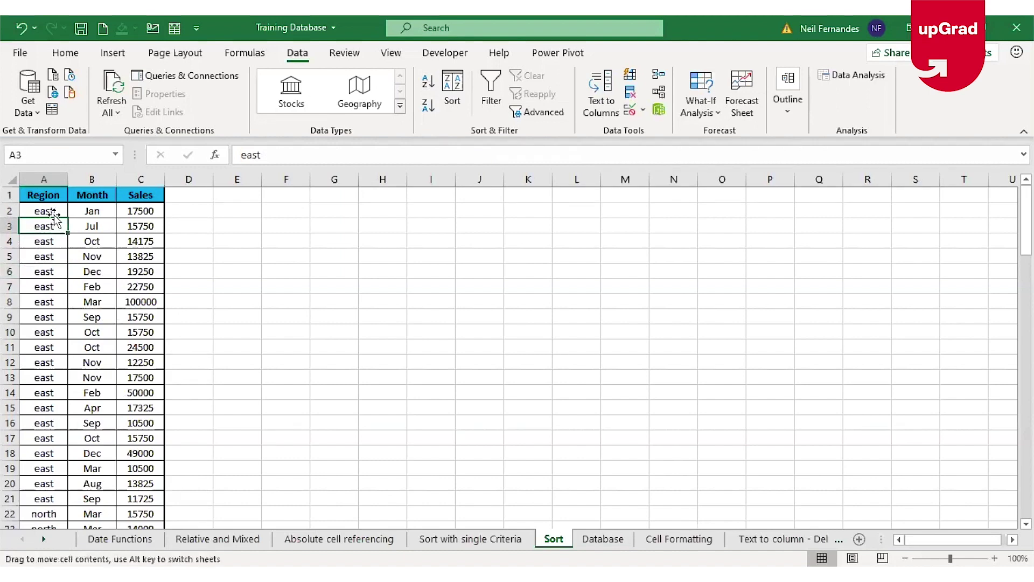
# Examine the order of the months within the east region rows of the Sort sheet
pyautogui.click(91, 211)
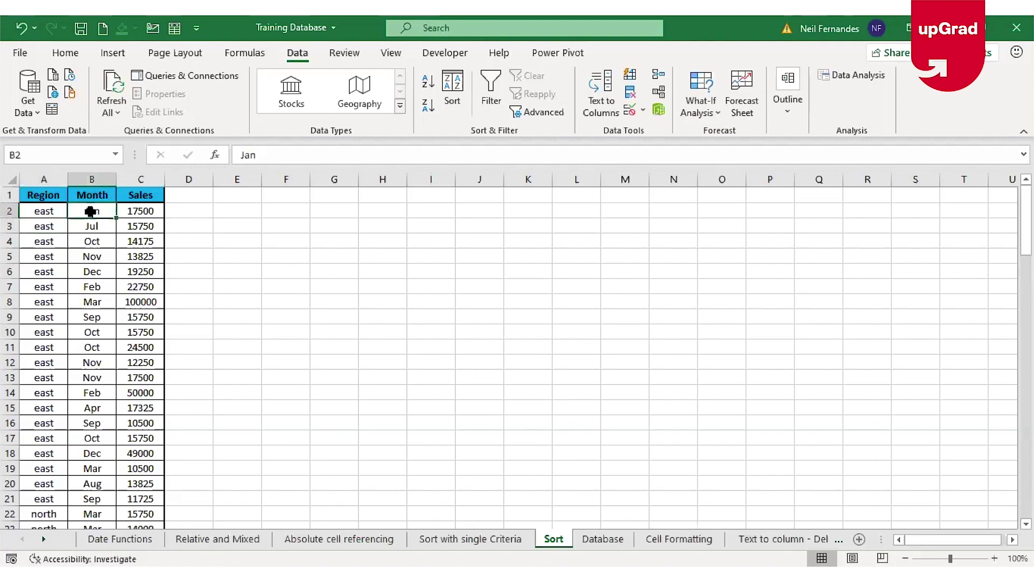
pyautogui.click(32, 210)
pyautogui.click(100, 210)
pyautogui.press('Down')
pyautogui.press('Down')
pyautogui.press('Down')
pyautogui.press('Down')
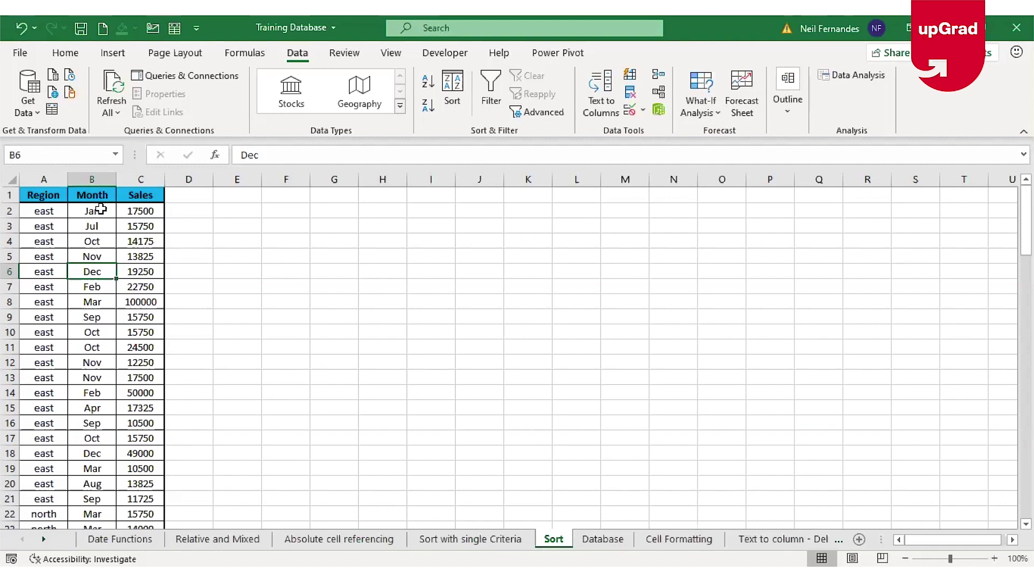
pyautogui.click(106, 240)
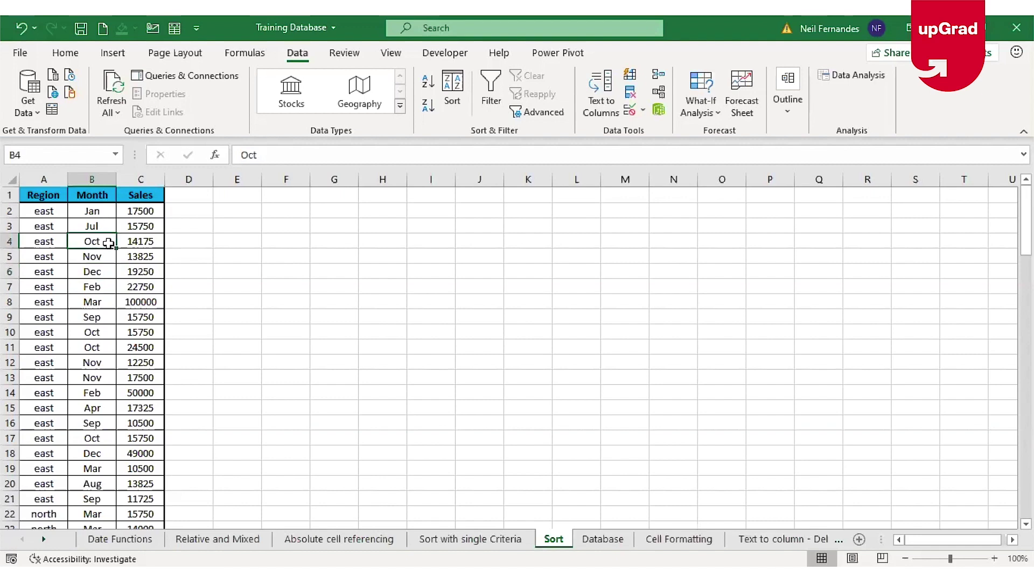
# Sort the table by Region from A to Z, with Month as second level using the custom list order Jan, Feb, Mar, Apr, May, Jun
pyautogui.click(40, 215)
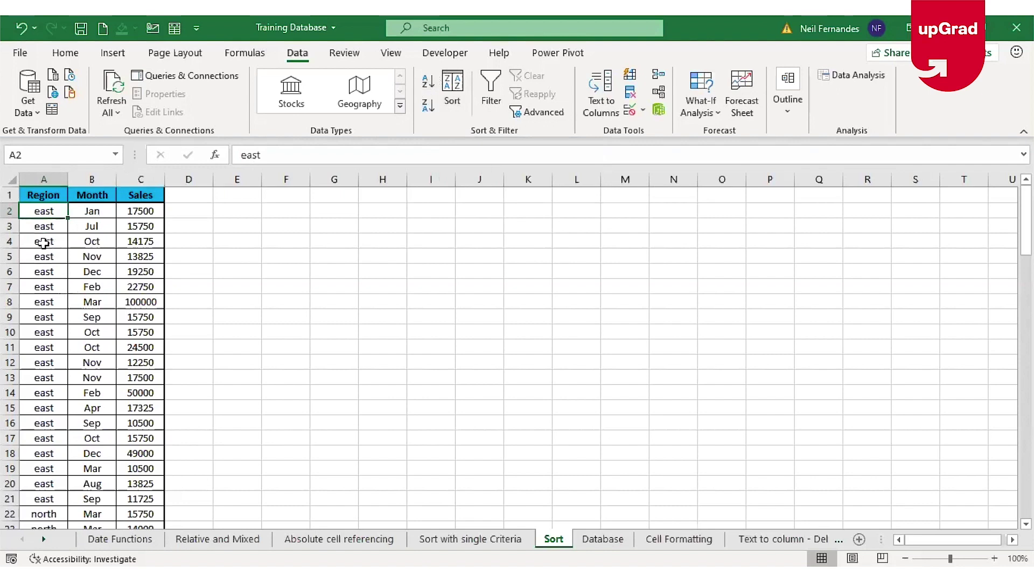
pyautogui.click(458, 96)
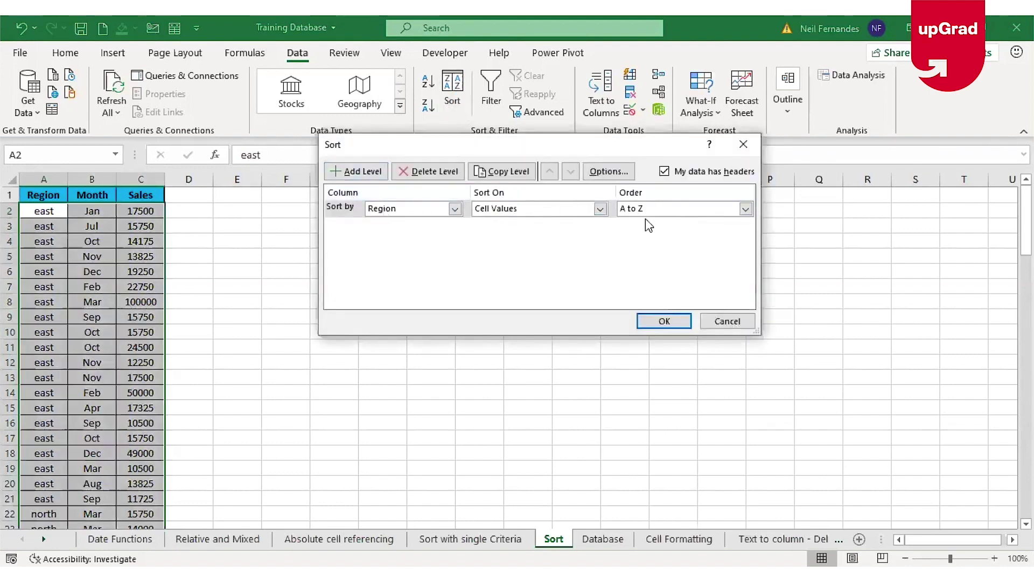
pyautogui.click(365, 173)
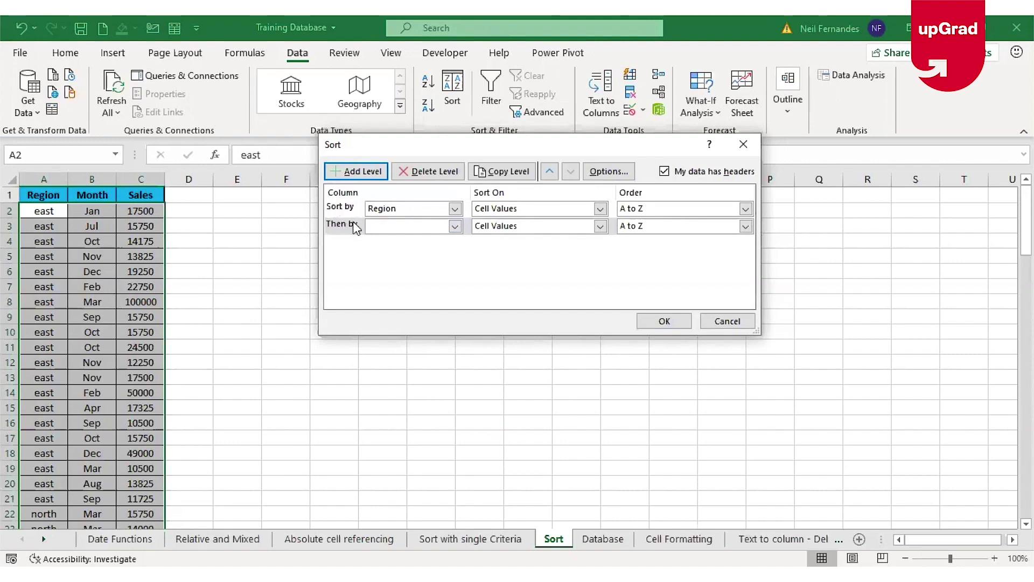
pyautogui.click(395, 225)
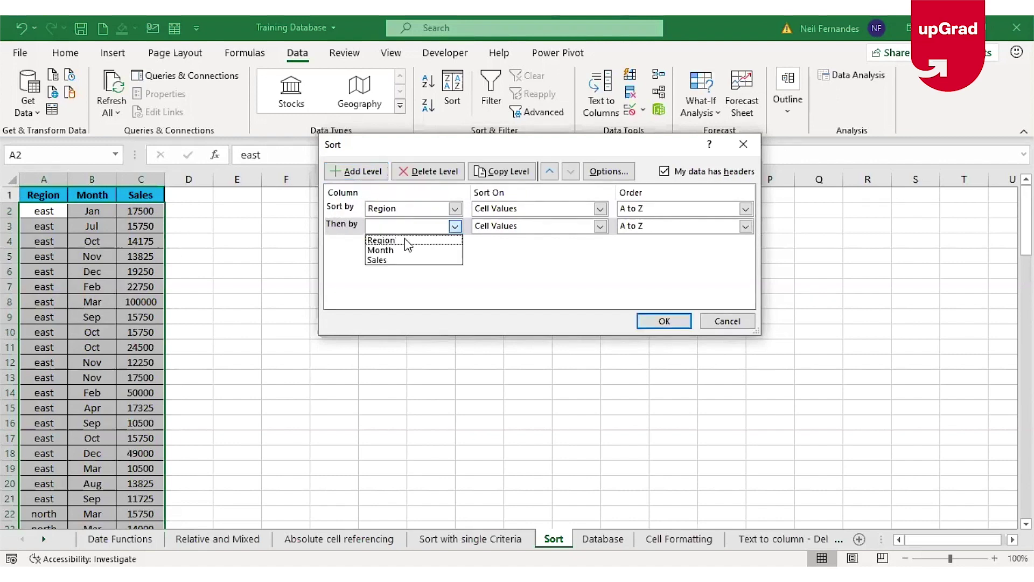
pyautogui.click(398, 250)
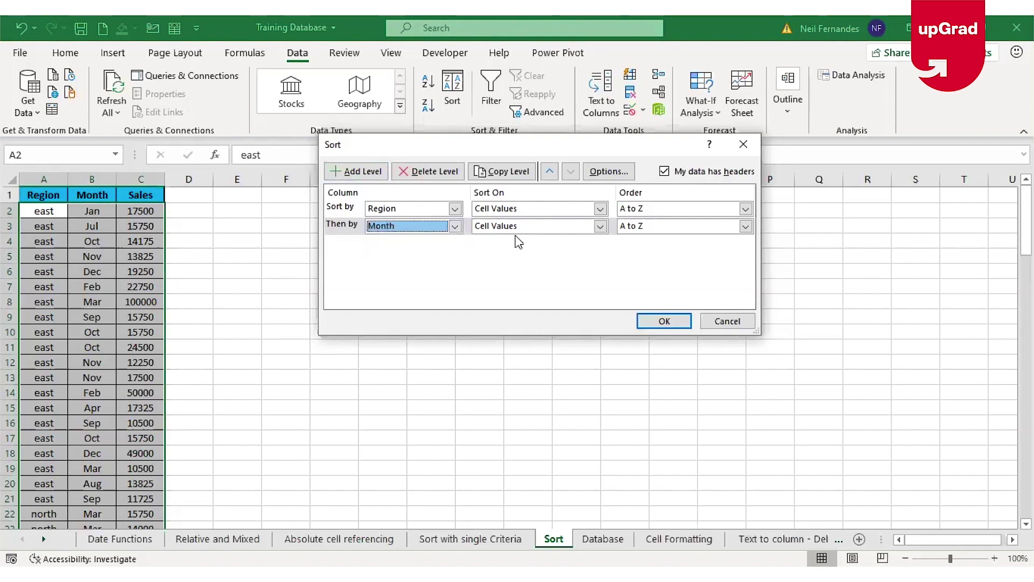
pyautogui.click(661, 227)
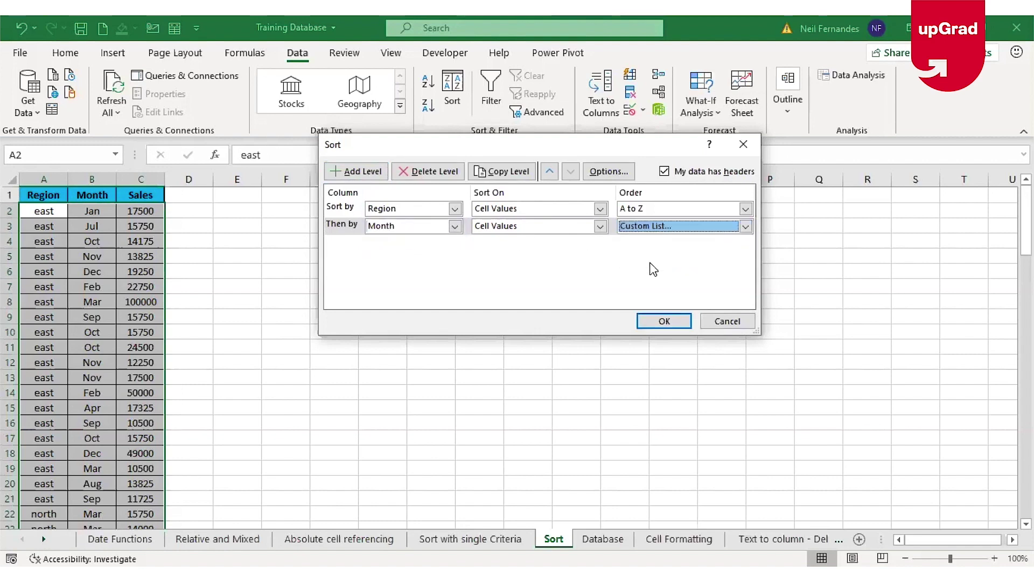
pyautogui.click(667, 260)
pyautogui.click(387, 220)
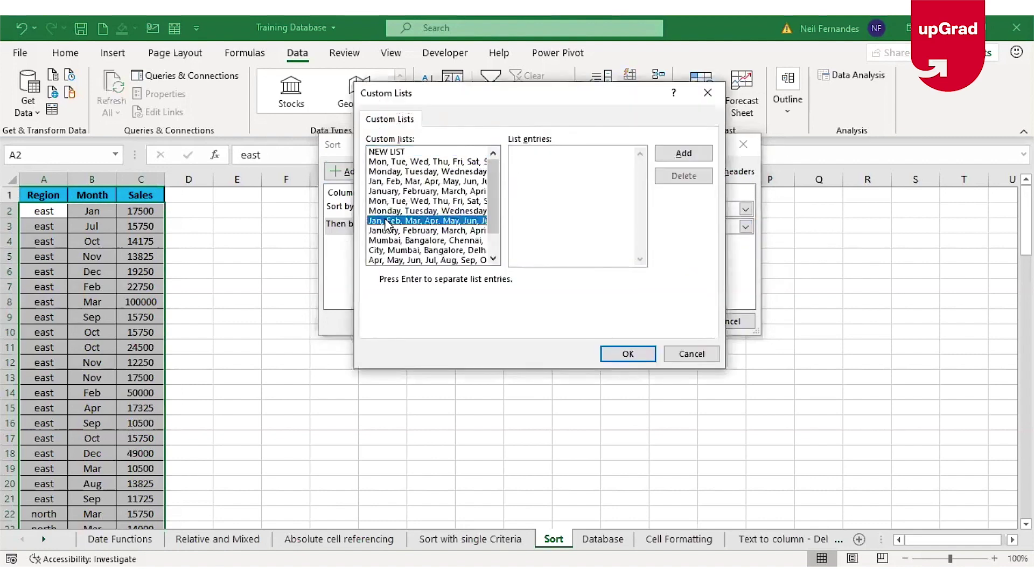
pyautogui.click(617, 352)
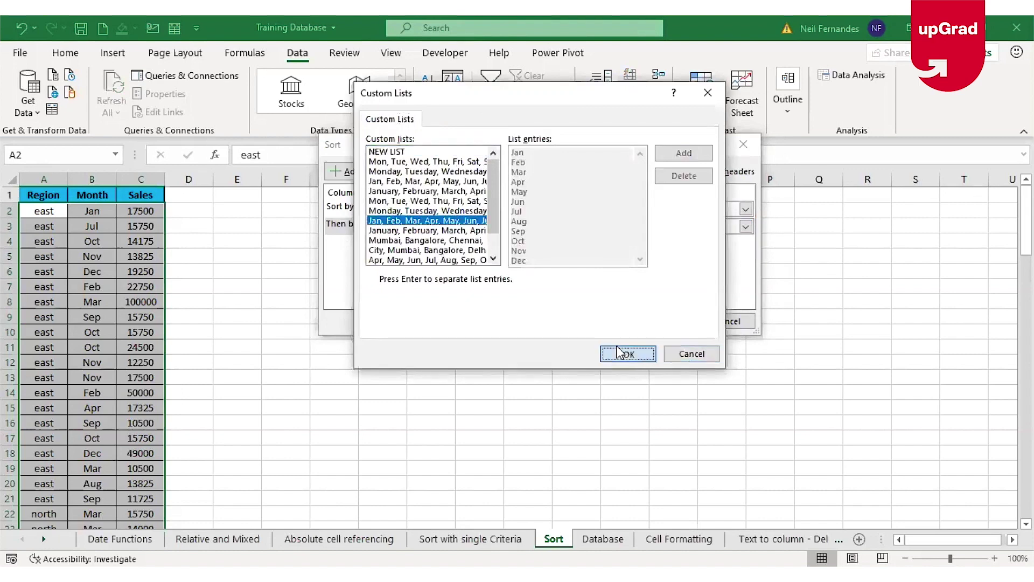
pyautogui.click(662, 323)
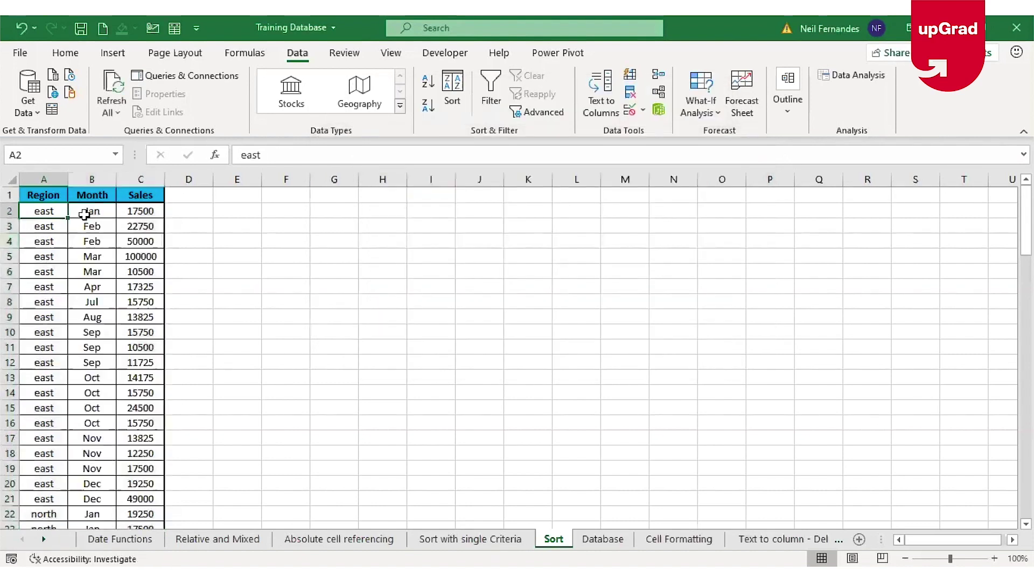
# Check the first record's Month, Region and Sales cells and review the table's sort levels without changing them
pyautogui.click(92, 210)
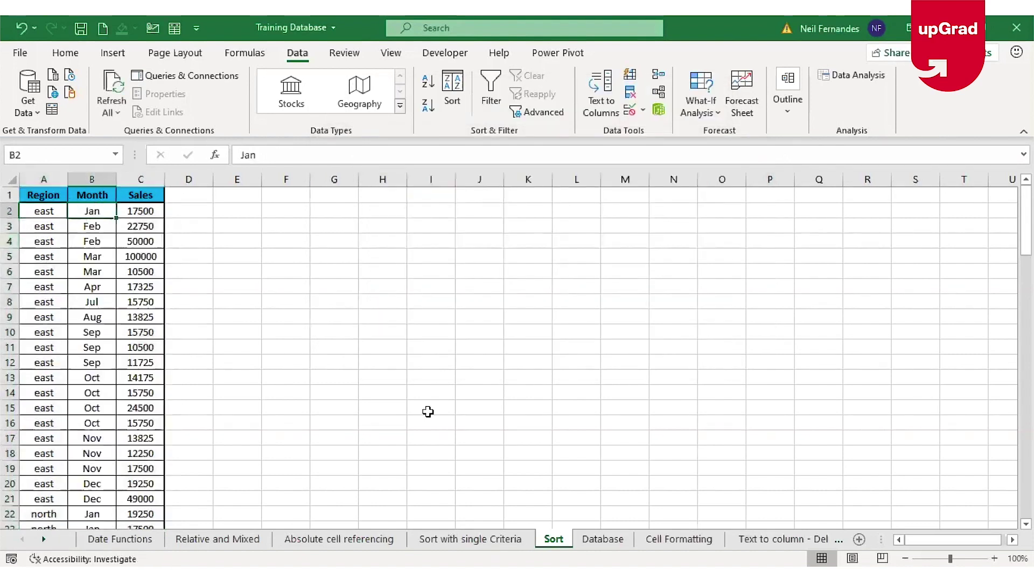
pyautogui.click(49, 212)
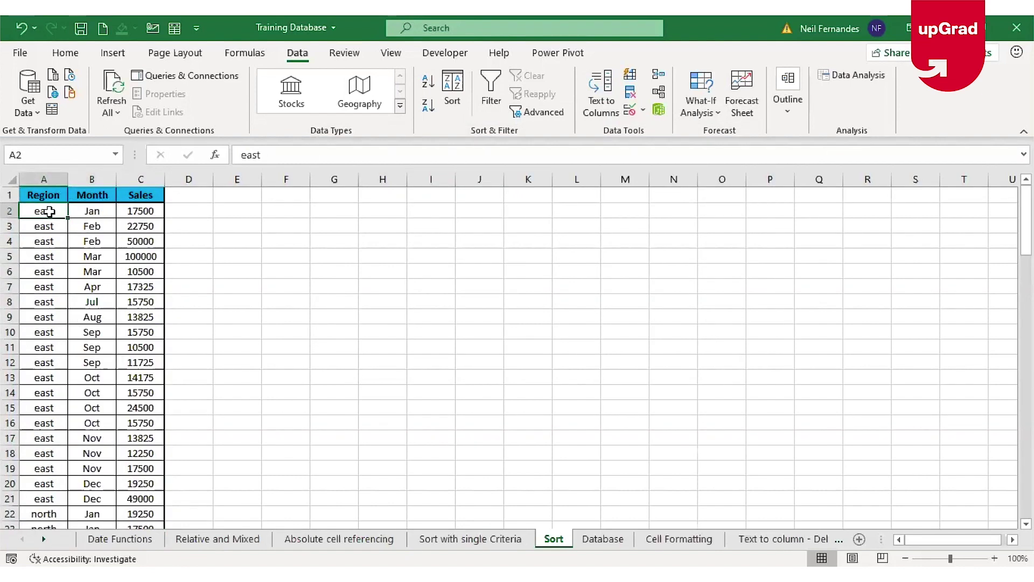
pyautogui.click(149, 211)
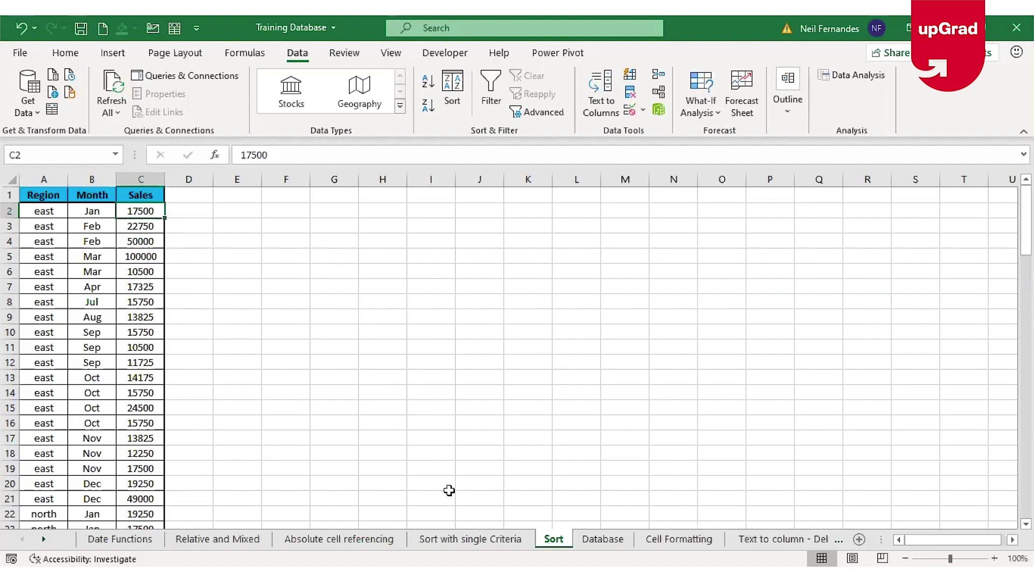
pyautogui.click(454, 84)
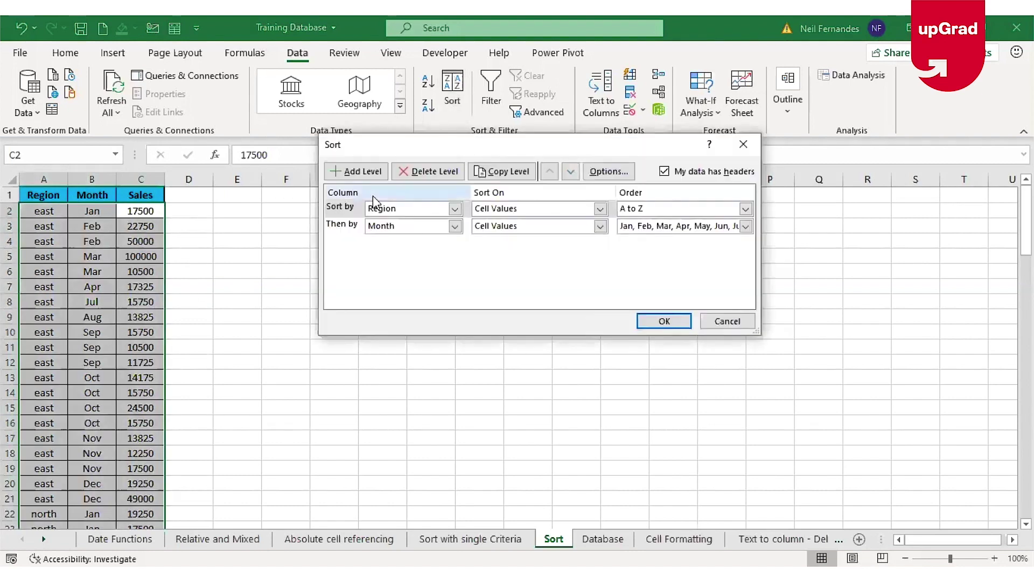
pyautogui.click(727, 321)
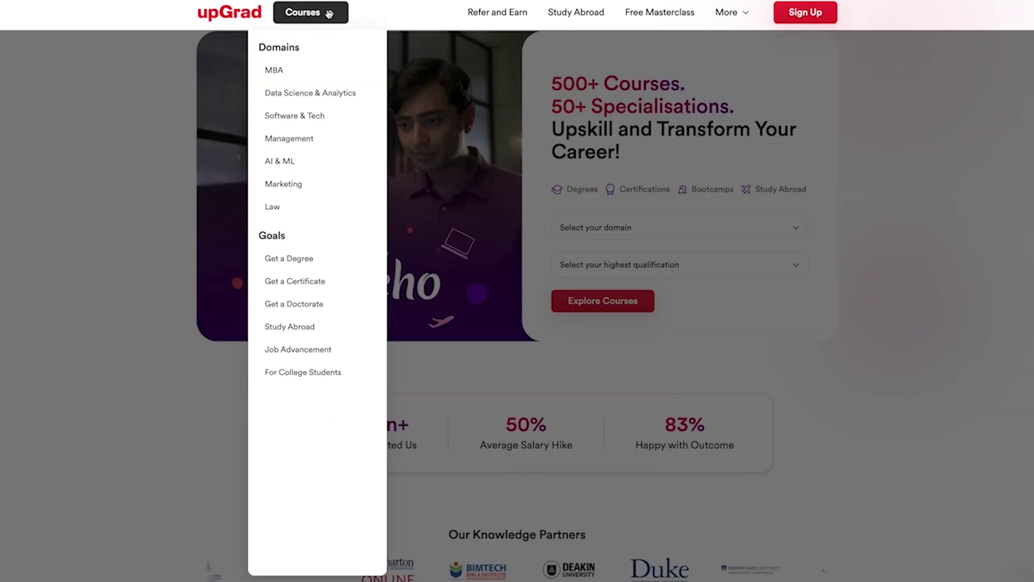
# Switch to the upGrad website and browse all Data Science & Analytics degree programs
pyautogui.click(318, 93)
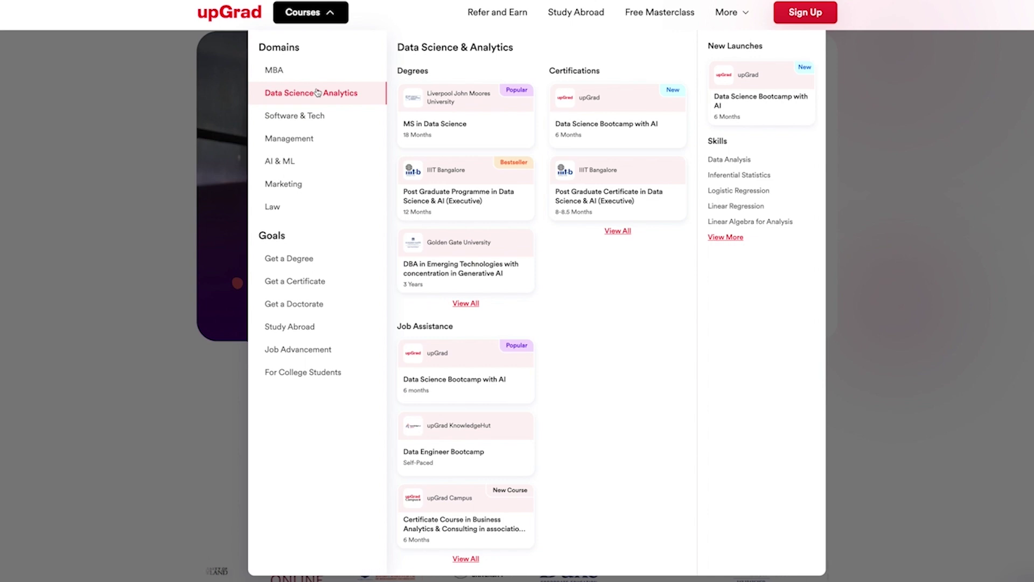
pyautogui.click(466, 304)
pyautogui.scroll(-1, 519, 343)
pyautogui.scroll(-8, 519, 344)
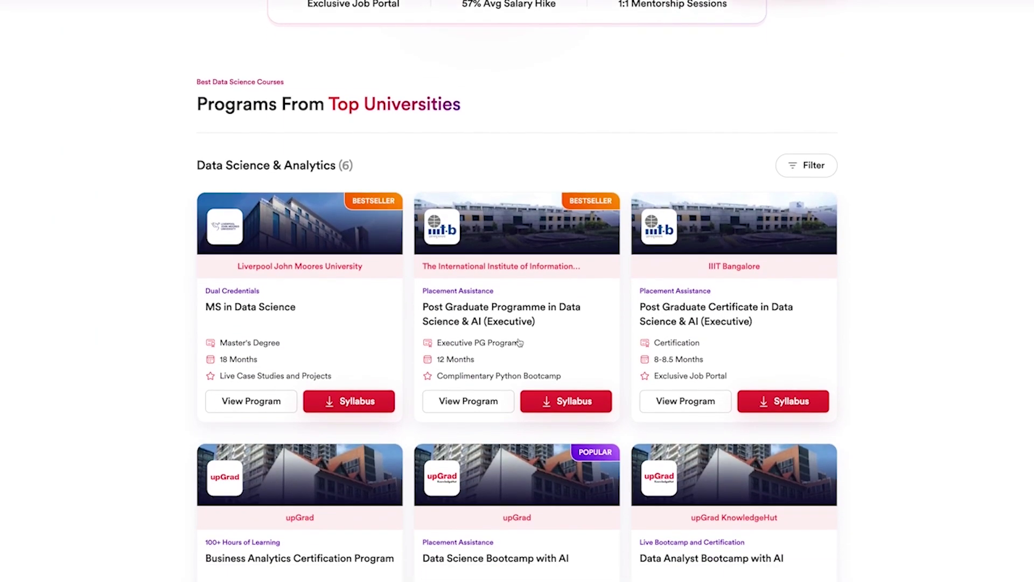
pyautogui.click(728, 368)
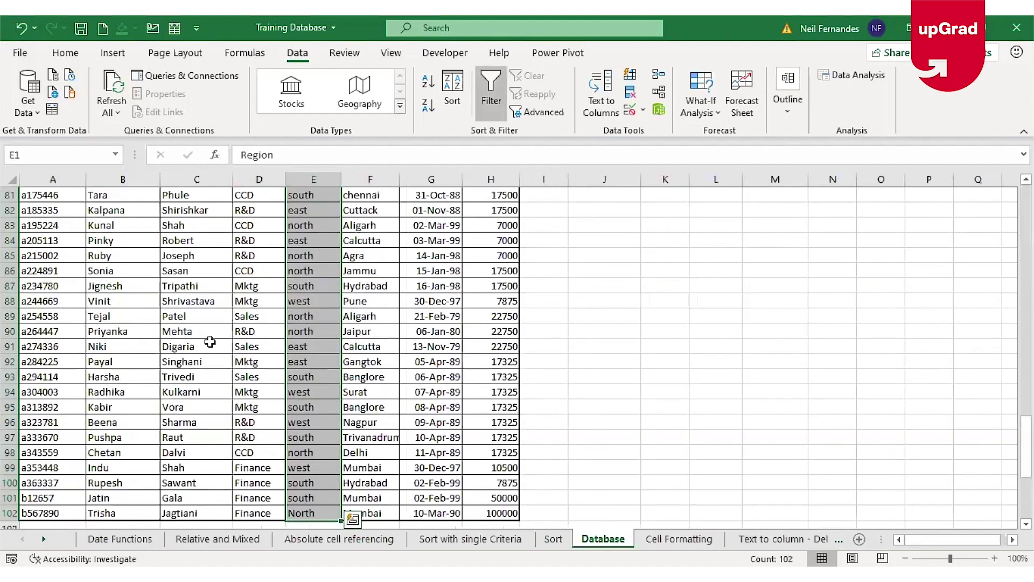
# Switch back to Excel's Database sheet, view the Dept column's filter options and remove the filter from the header row
pyautogui.click(210, 342)
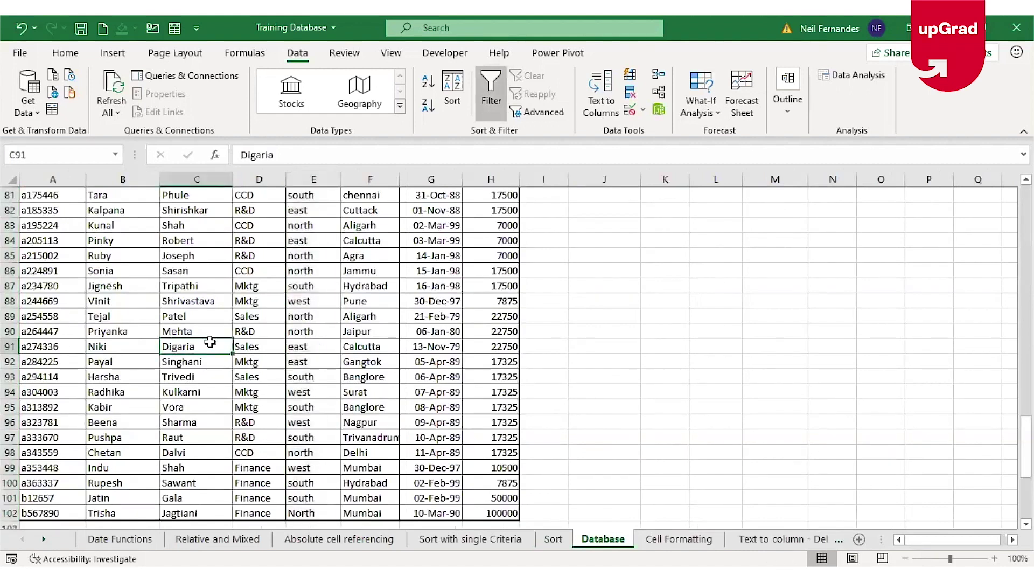
pyautogui.hotkey('ctrl', 'Up')
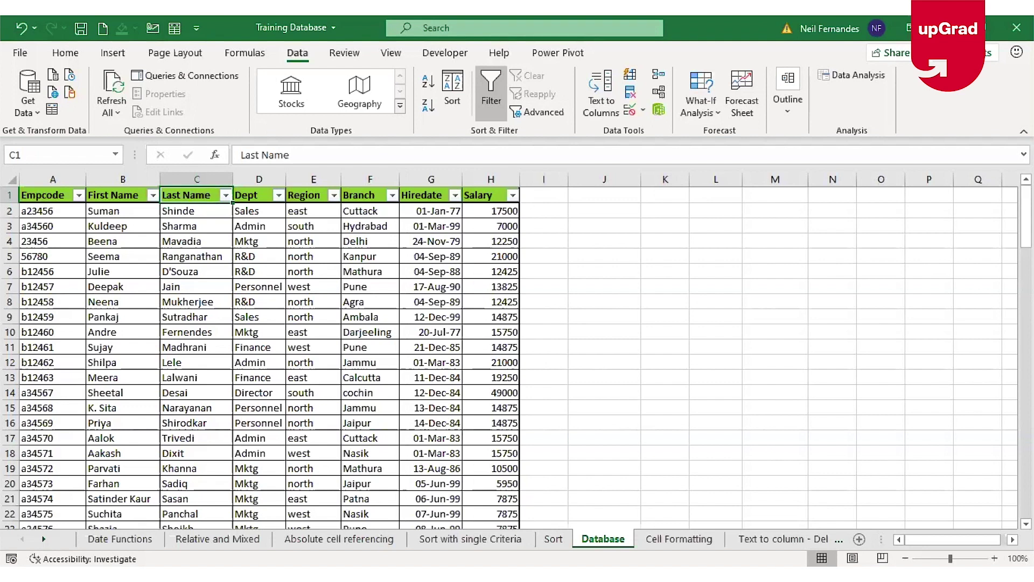
pyautogui.click(260, 192)
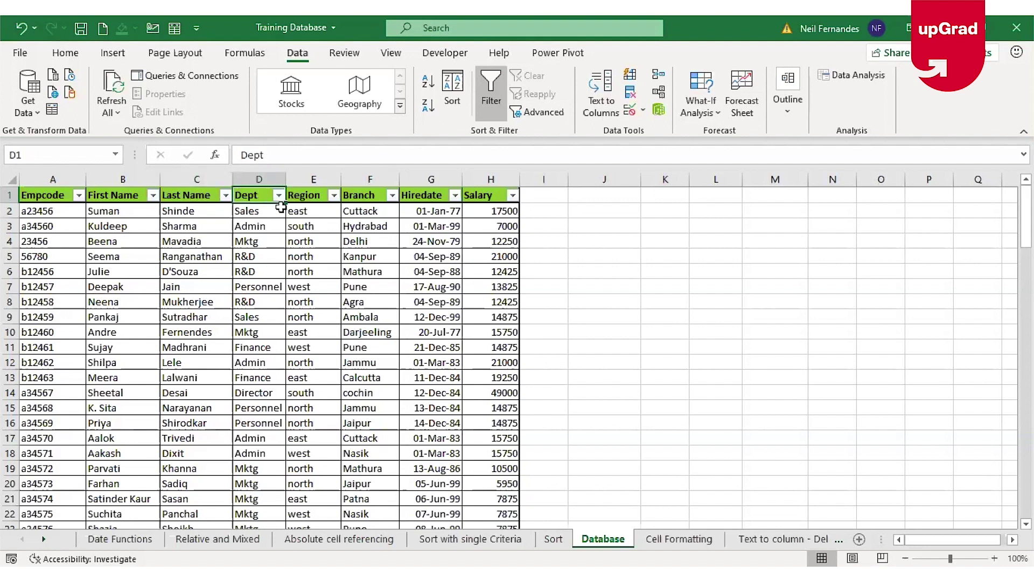
pyautogui.click(278, 195)
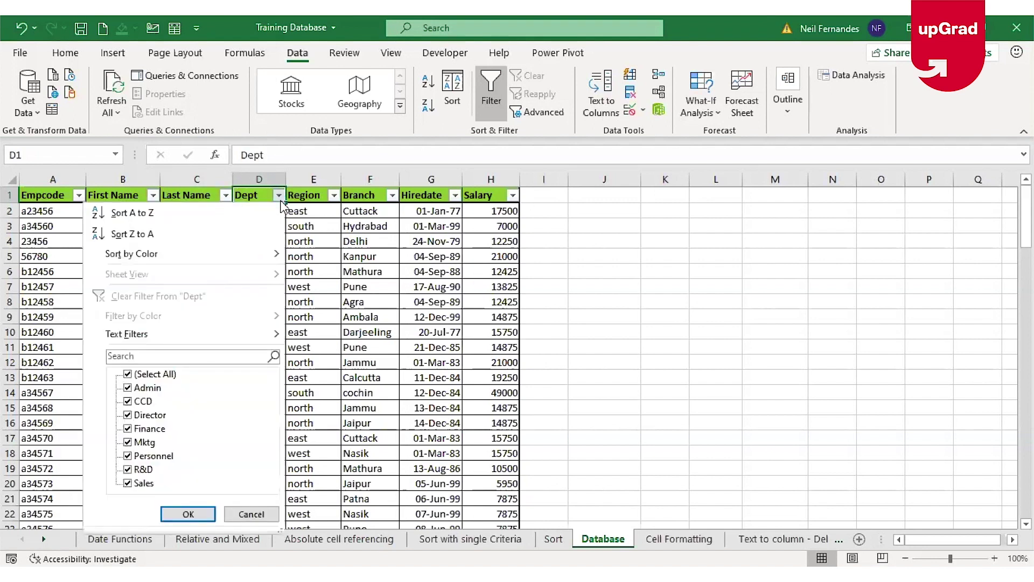
pyautogui.click(281, 200)
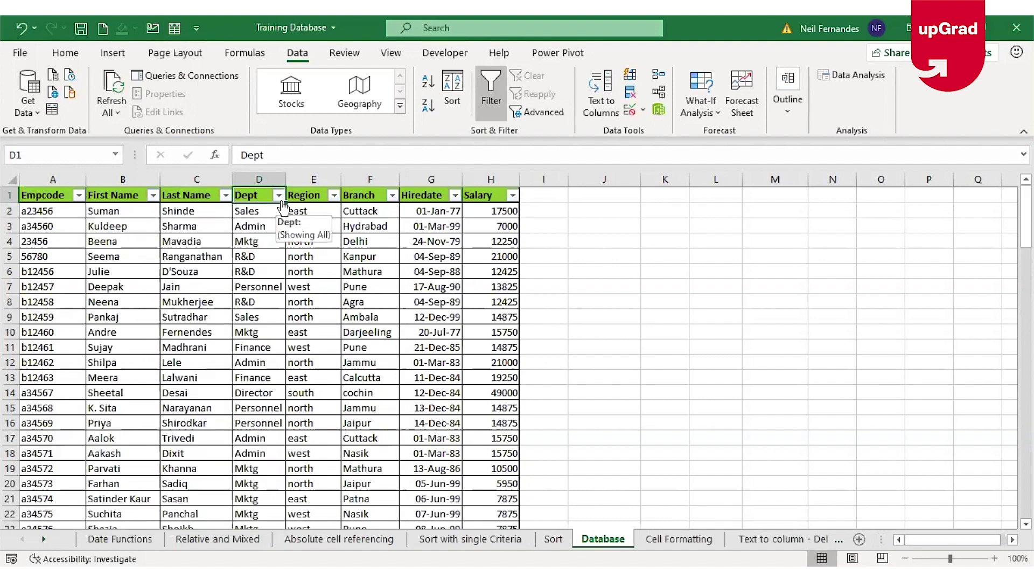
pyautogui.hotkey('ctrl', 'shift', 'l')
pyautogui.click(207, 242)
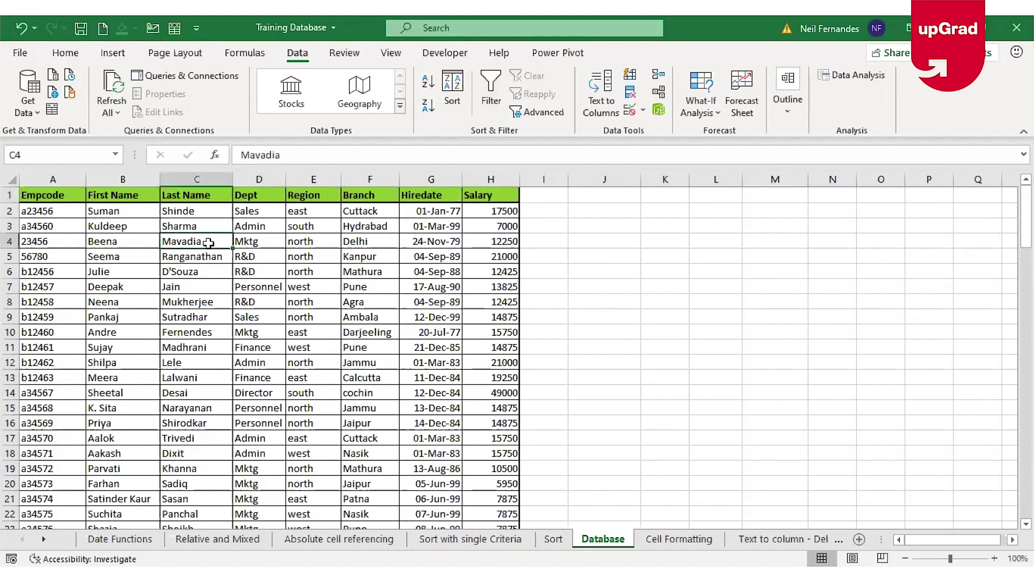
# Turn on filtering for the employee table and go through its header cells from Empcode to Hiredate
pyautogui.click(291, 330)
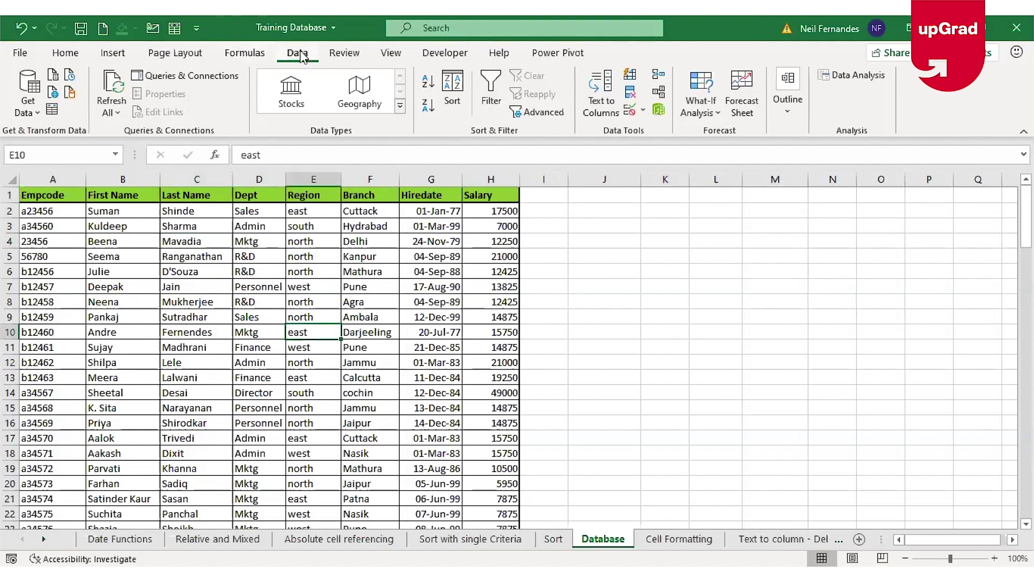
pyautogui.click(480, 105)
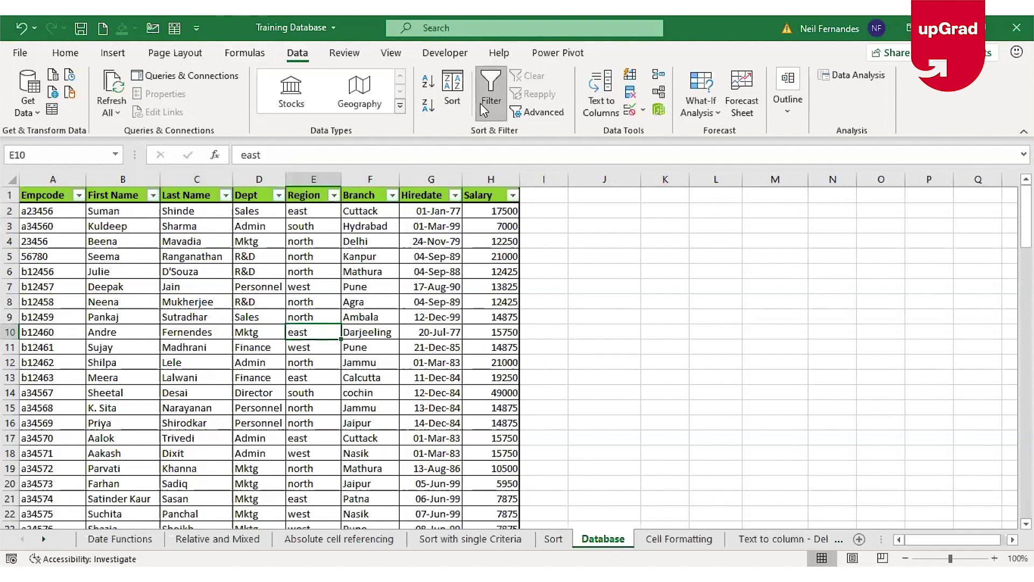
pyautogui.click(63, 198)
pyautogui.press('Right')
pyautogui.press('Right')
pyautogui.press('Right')
pyautogui.press('Right')
pyautogui.press('Right')
pyautogui.press('Right')
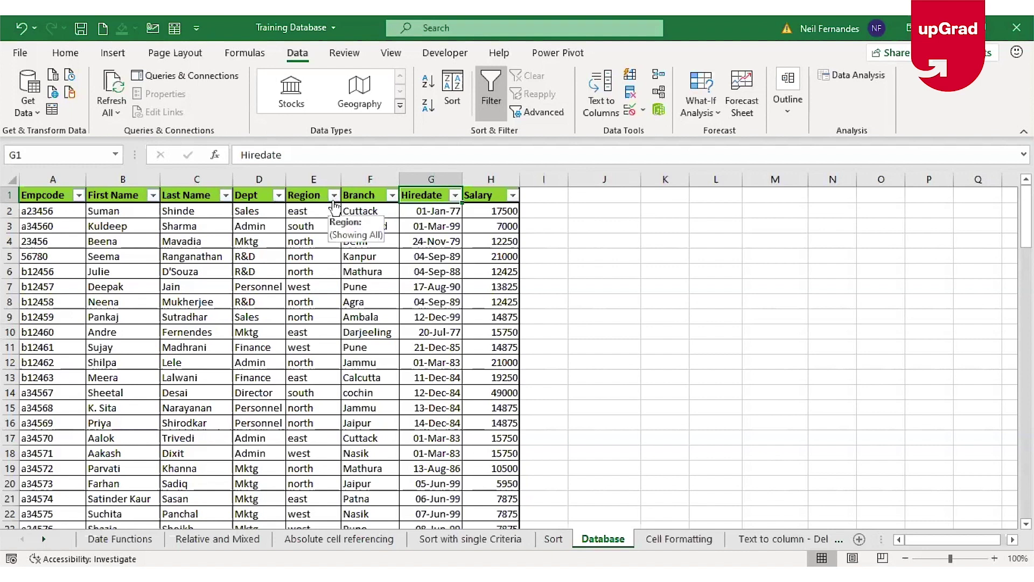
# Filter the Dept column for "sales" using the filter search, and check the Dept entries of the filtered rows
pyautogui.click(262, 196)
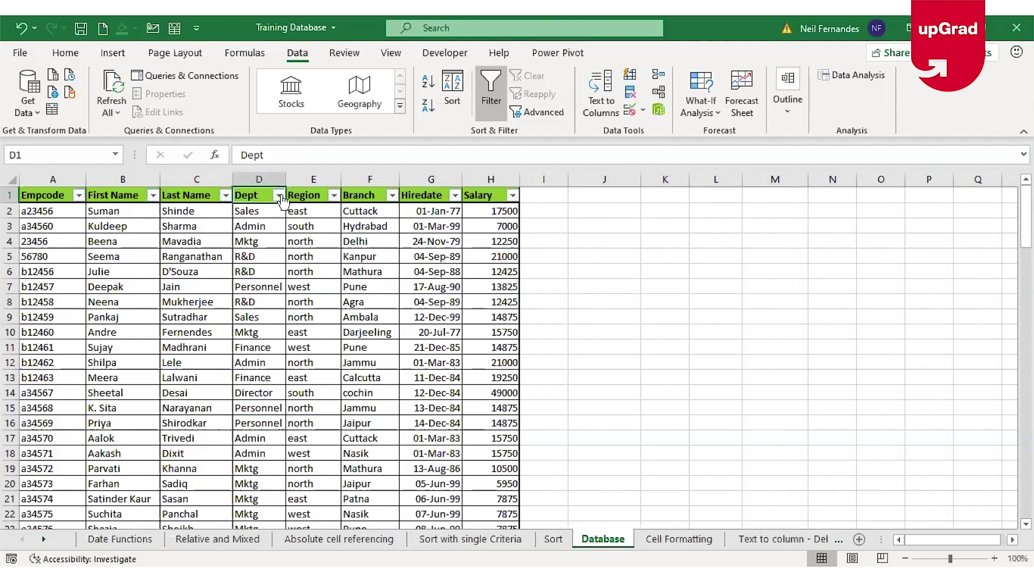
pyautogui.click(279, 195)
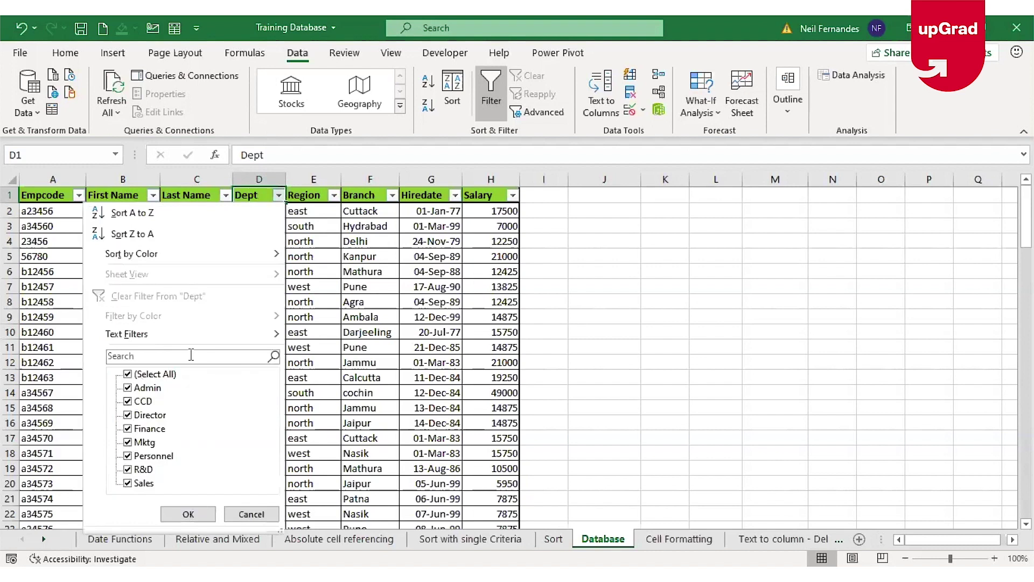
pyautogui.click(191, 355)
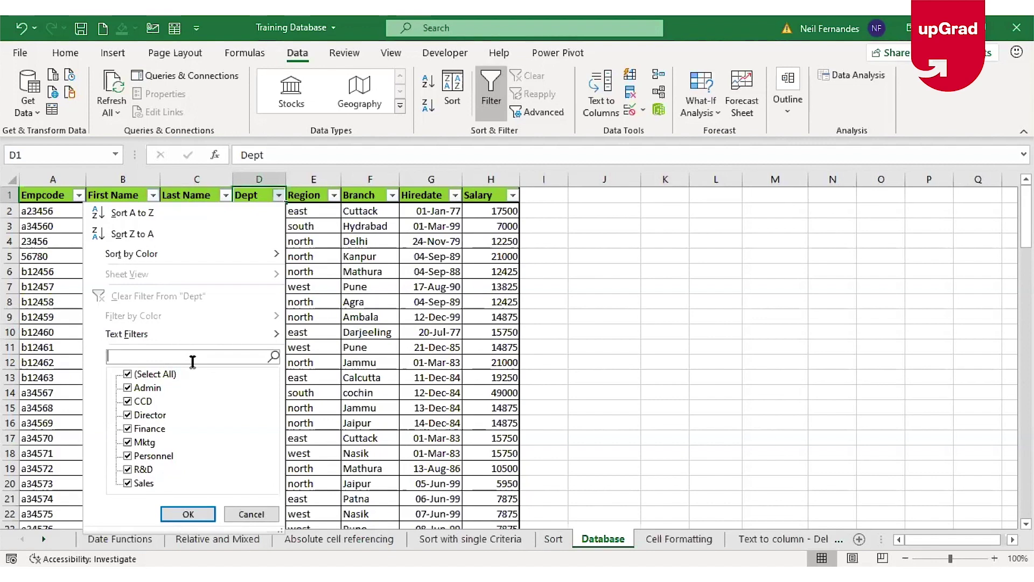
pyautogui.write('sales')
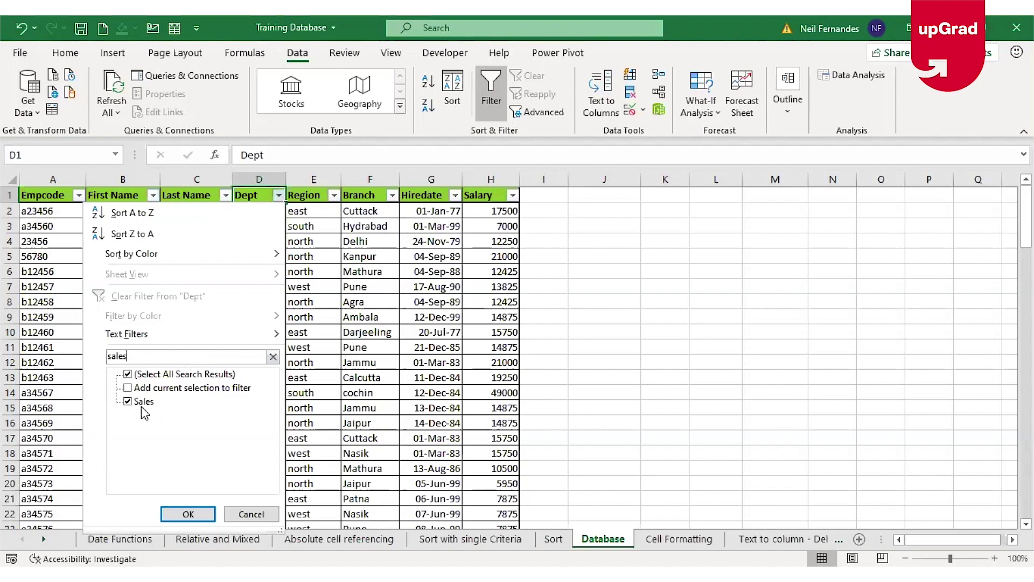
pyautogui.click(199, 513)
pyautogui.moveTo(257, 212); pyautogui.dragTo(248, 450)
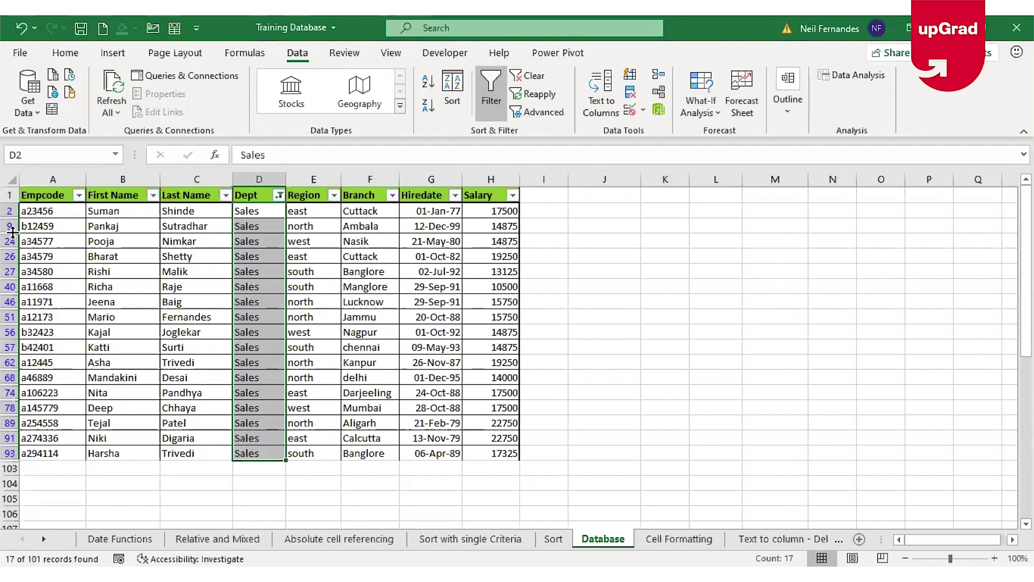
pyautogui.click(276, 304)
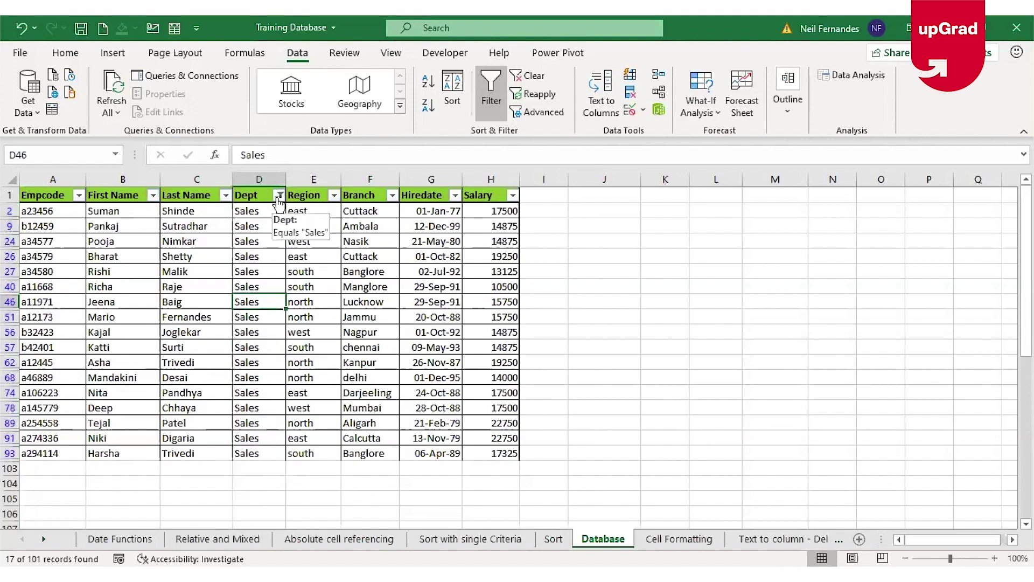
# Add Admin to the Dept column's filter alongside Sales, and check the Dept entries of the filtered rows
pyautogui.click(280, 197)
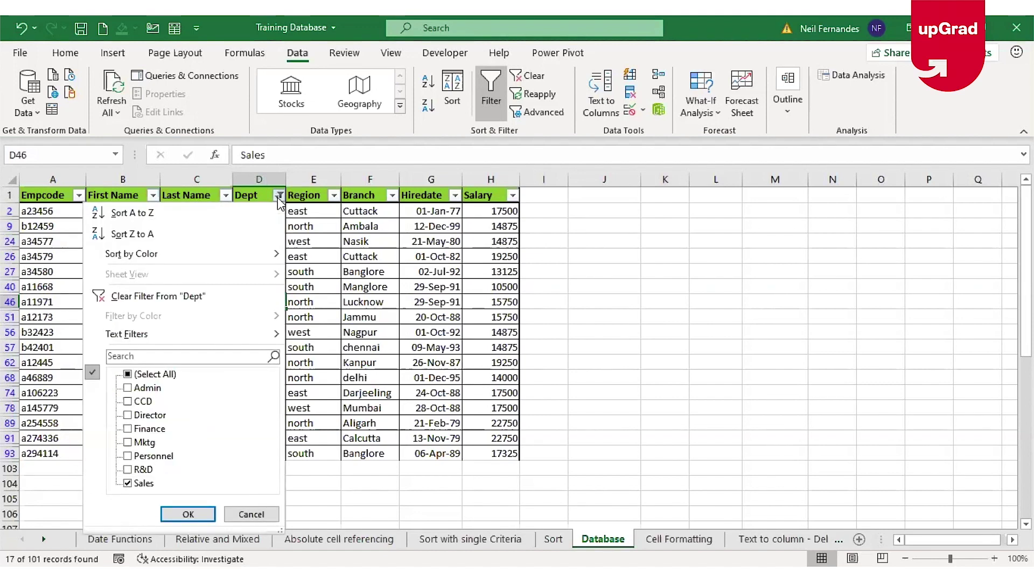
pyautogui.click(130, 387)
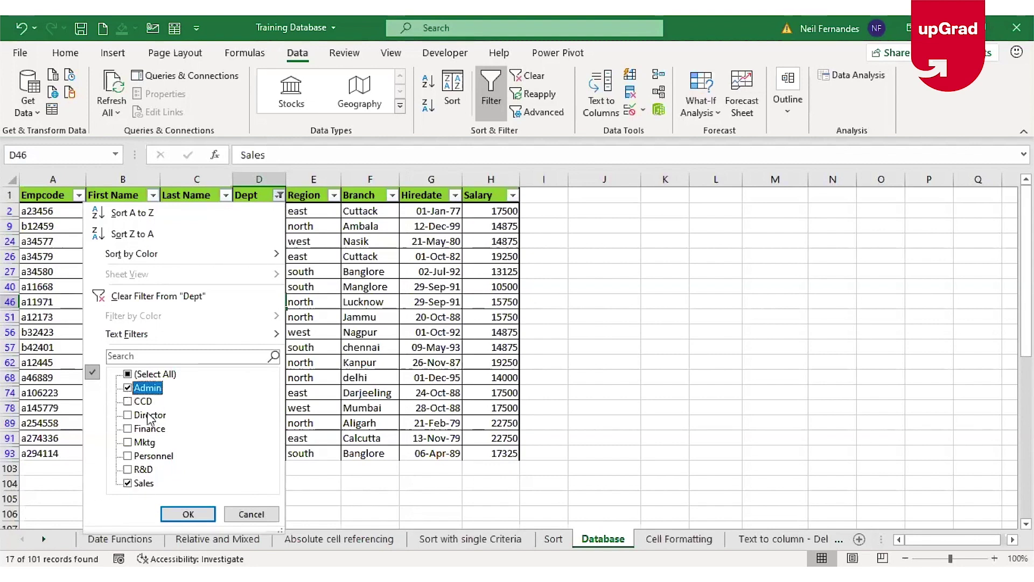
pyautogui.click(186, 513)
pyautogui.click(274, 216)
pyautogui.hotkey('ctrl', 'Down')
pyautogui.hotkey('ctrl', 'Up')
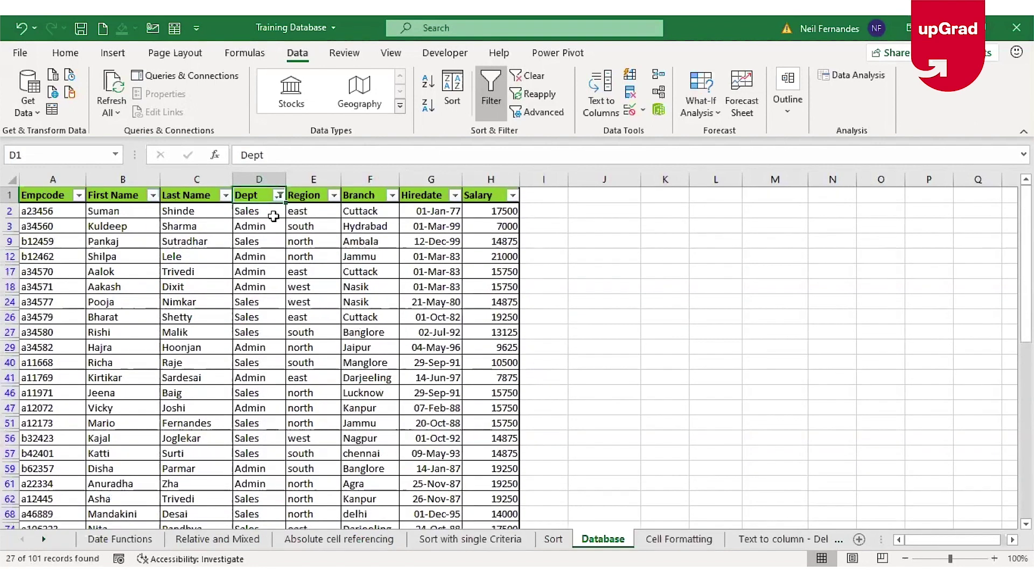
# Clear the table's filter and view the Dept column's filter options without changing them
pyautogui.click(520, 78)
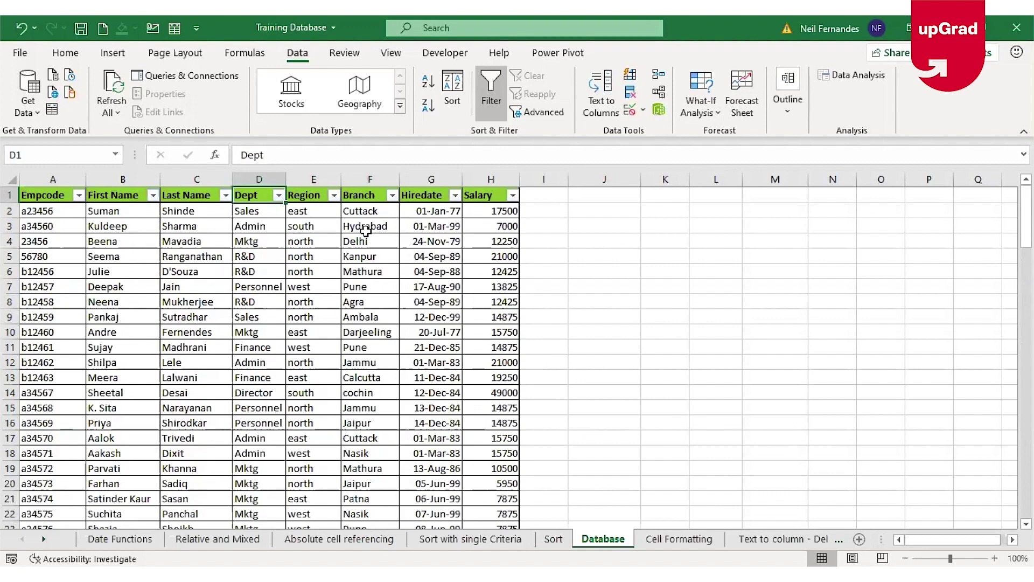
pyautogui.click(278, 195)
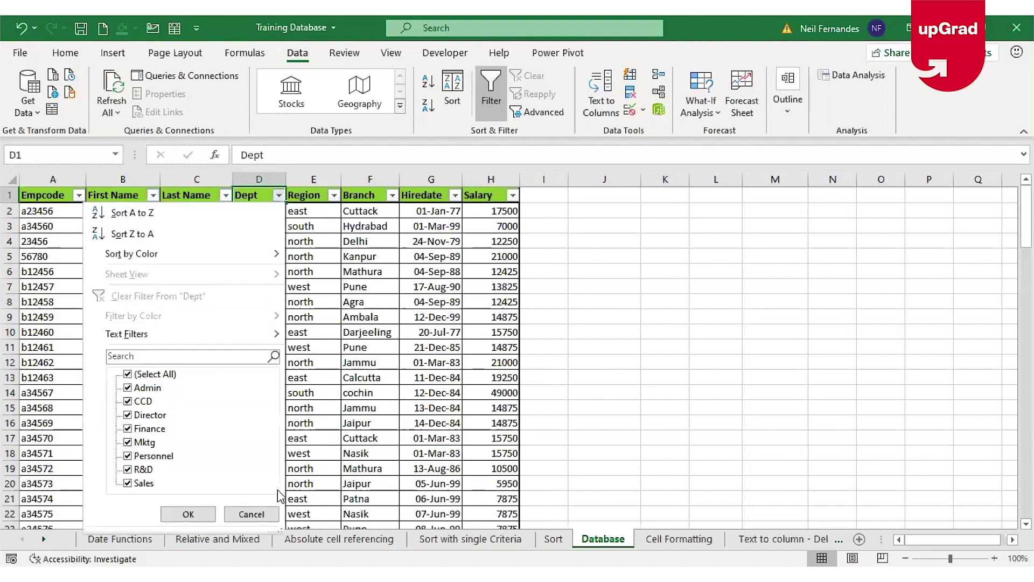
pyautogui.click(255, 512)
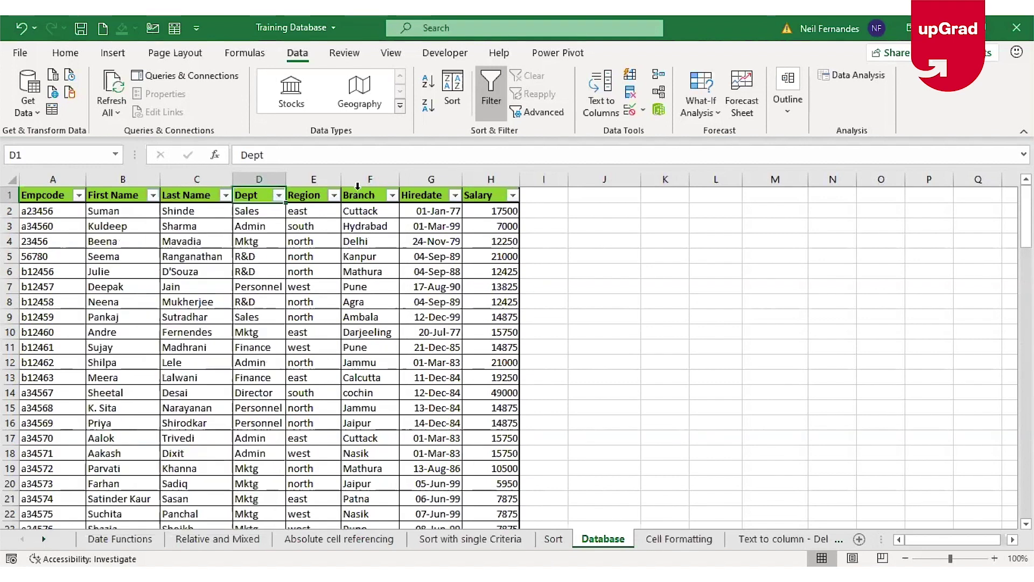
# Filter the Branch column for "jammu" using the filter search, and select the first filtered Branch cell
pyautogui.click(392, 196)
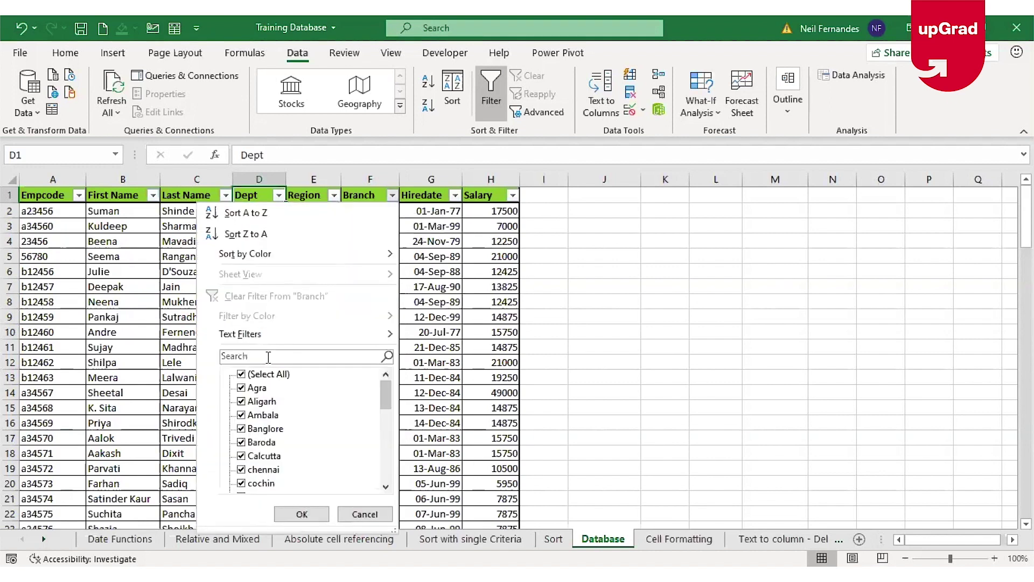
pyautogui.moveTo(387, 394)
pyautogui.mouseDown()
pyautogui.moveTo(388, 487)
pyautogui.moveTo(387, 390)
pyautogui.mouseUp()
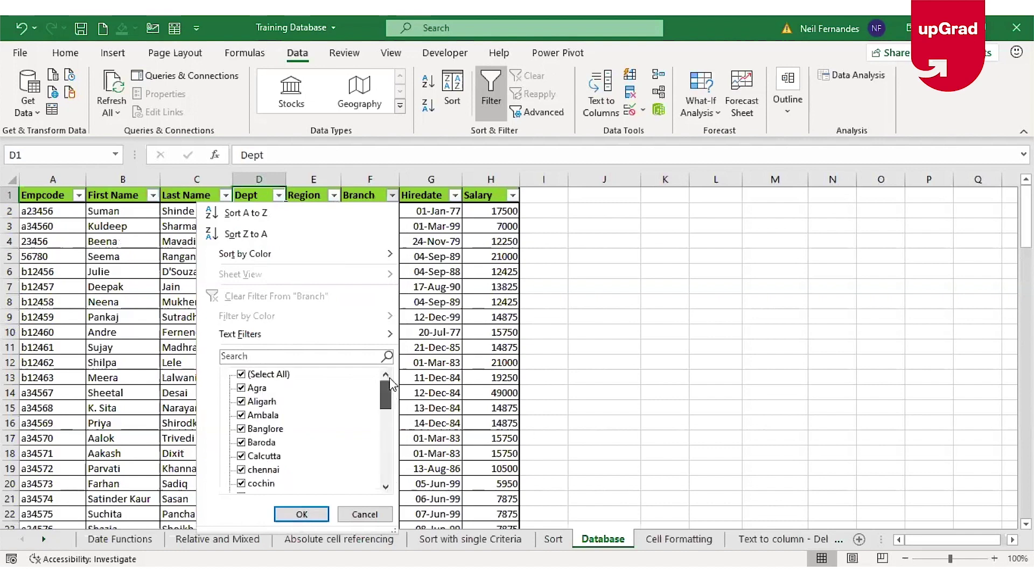
pyautogui.click(247, 356)
pyautogui.write('jammu')
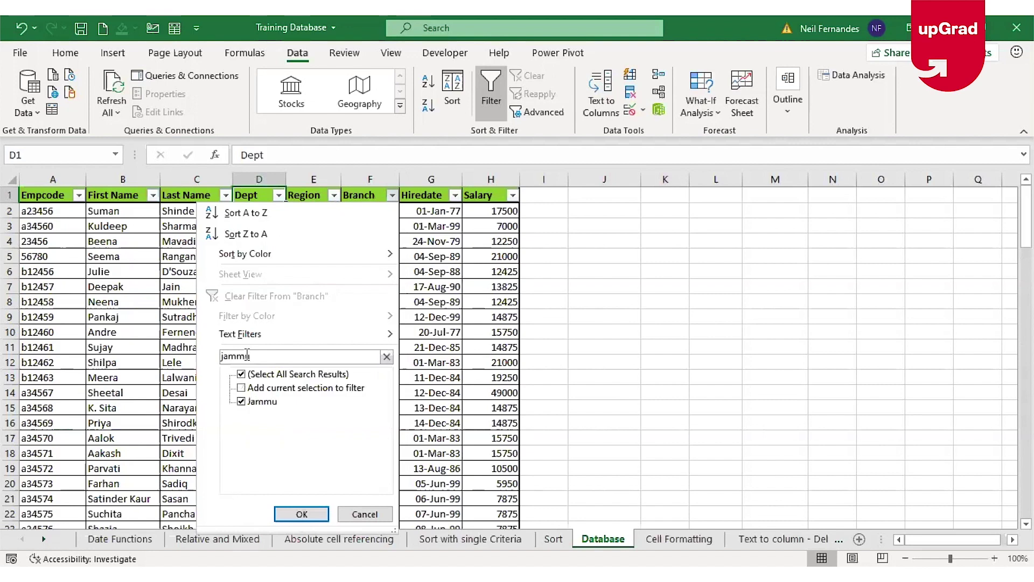
pyautogui.press('Return')
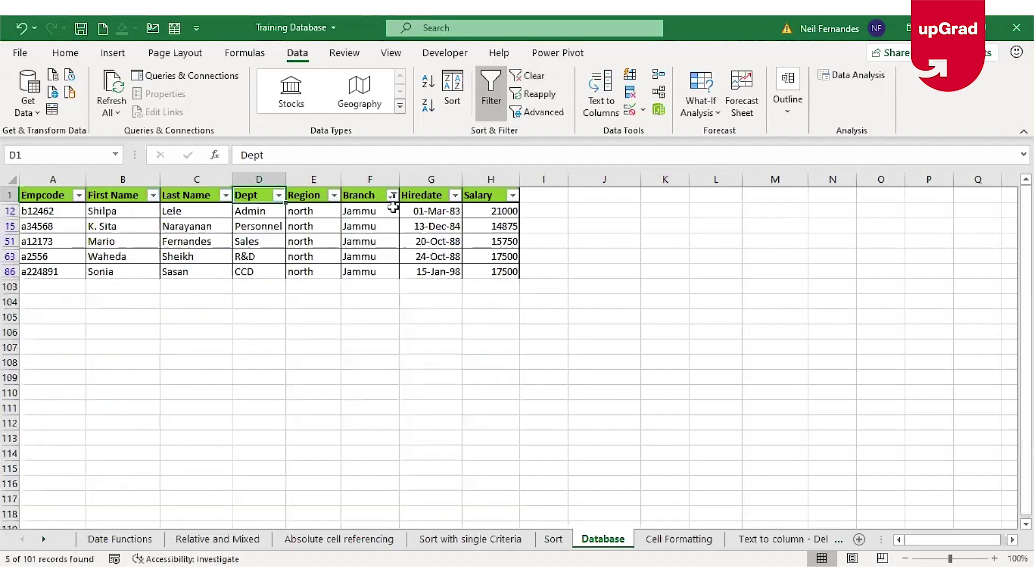
pyautogui.click(369, 214)
# Replace the Branch filter with "mumbai" using the filter search, and select a filtered Branch cell
pyautogui.click(395, 192)
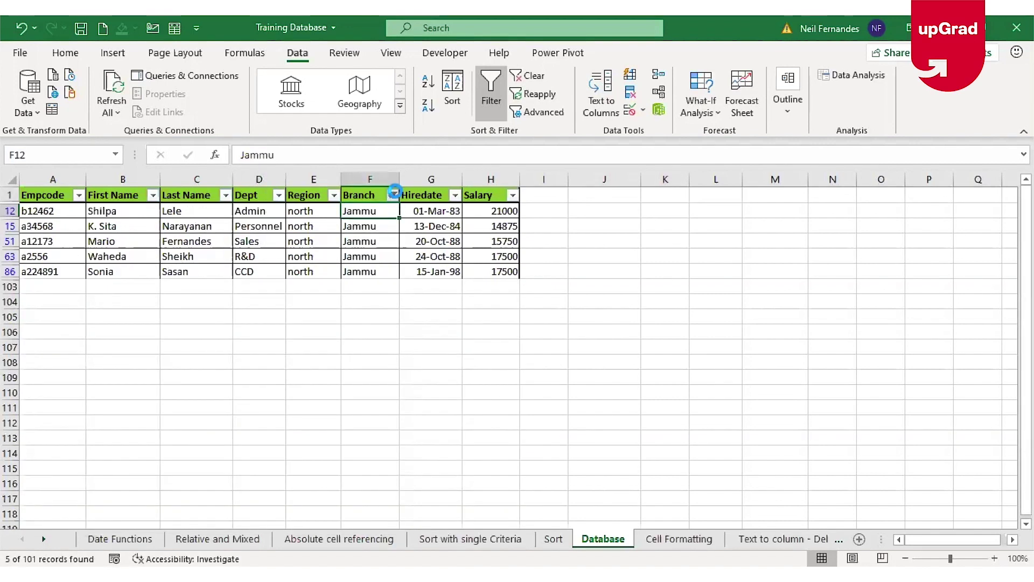
pyautogui.click(357, 355)
pyautogui.write('mumbai')
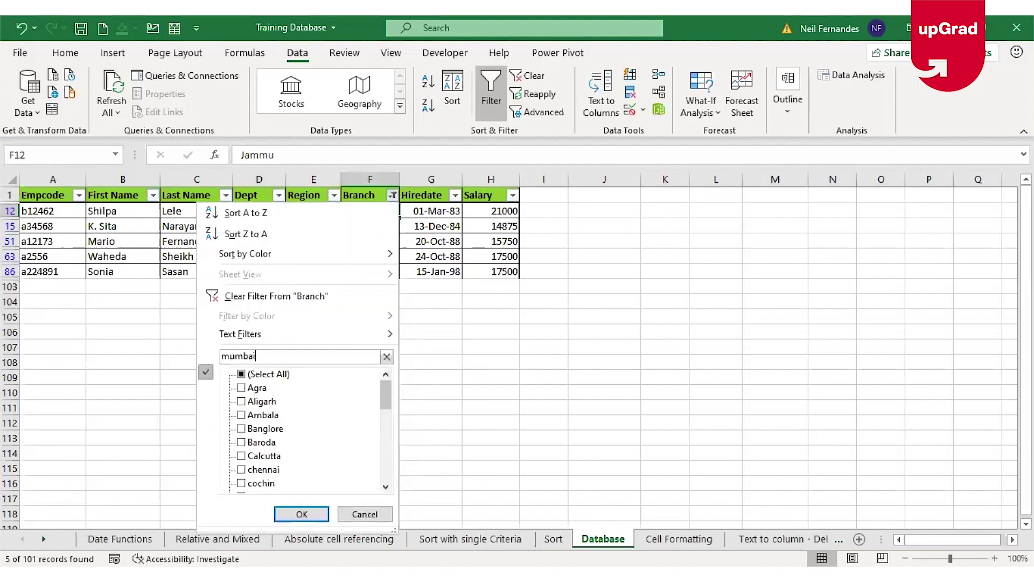
pyautogui.press('Return')
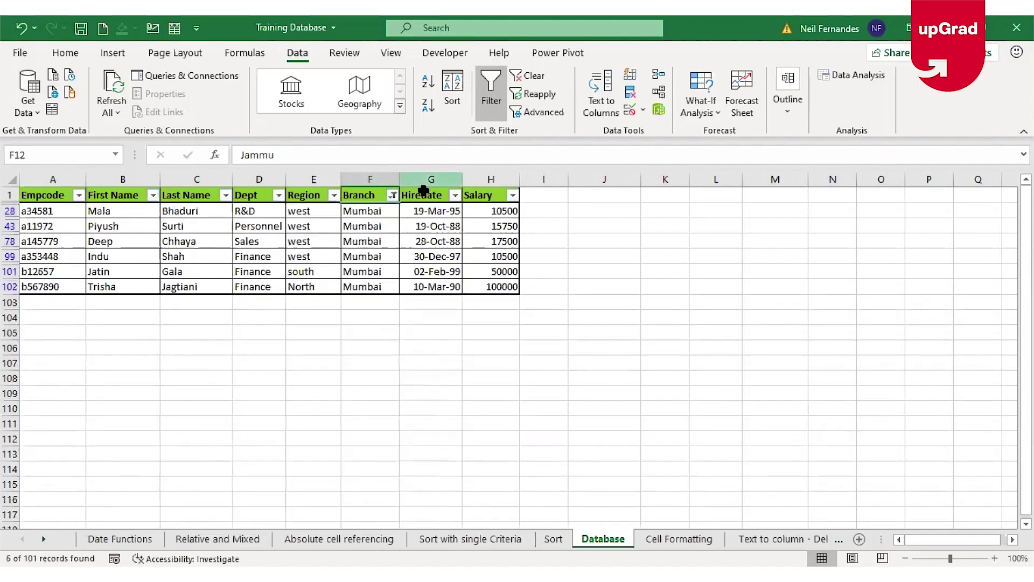
pyautogui.click(372, 223)
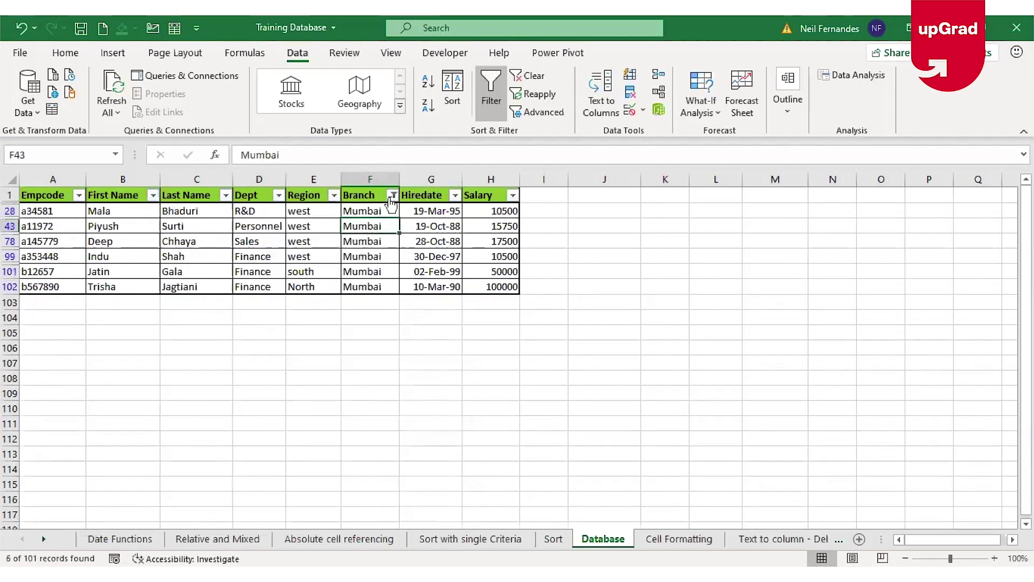
pyautogui.click(389, 196)
pyautogui.click(264, 357)
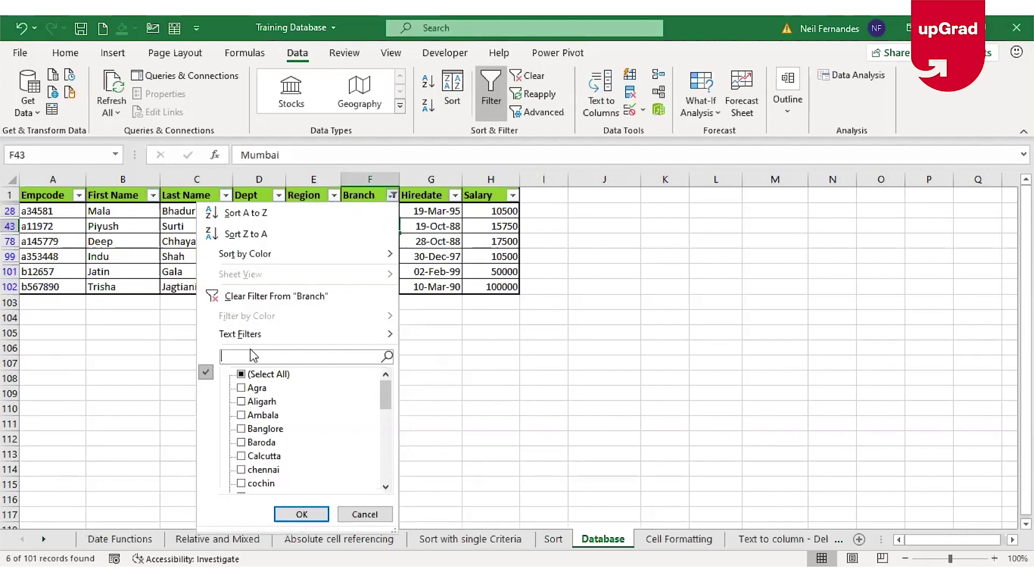
pyautogui.write('pune')
pyautogui.press('BackSpace')
pyautogui.press('BackSpace')
pyautogui.press('BackSpace')
pyautogui.press('BackSpace')
pyautogui.press('Escape')
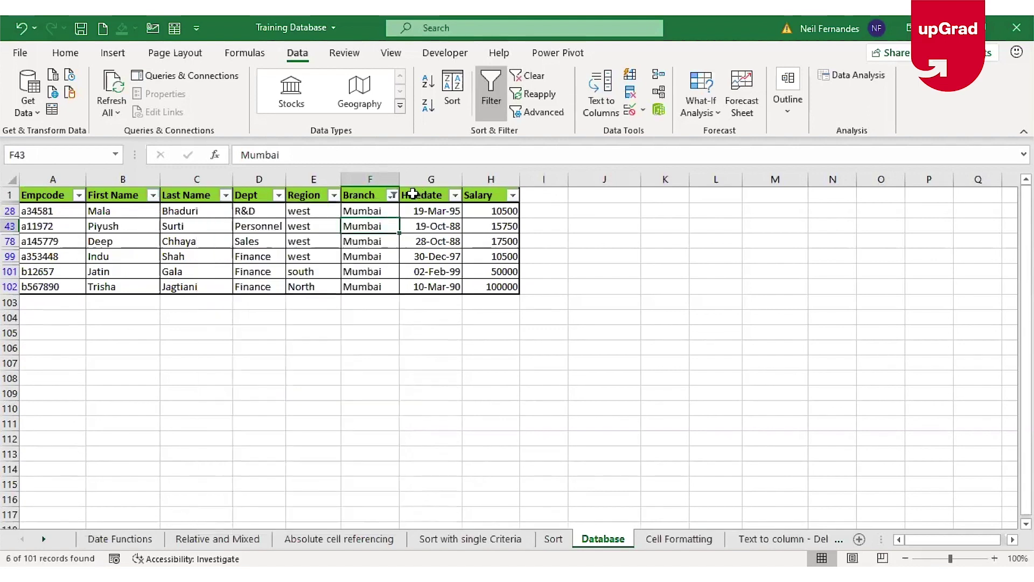
# Search the Branch filter for "jammu" and add that selection to the existing Mumbai filter
pyautogui.click(394, 194)
pyautogui.click(290, 356)
pyautogui.write('jammu')
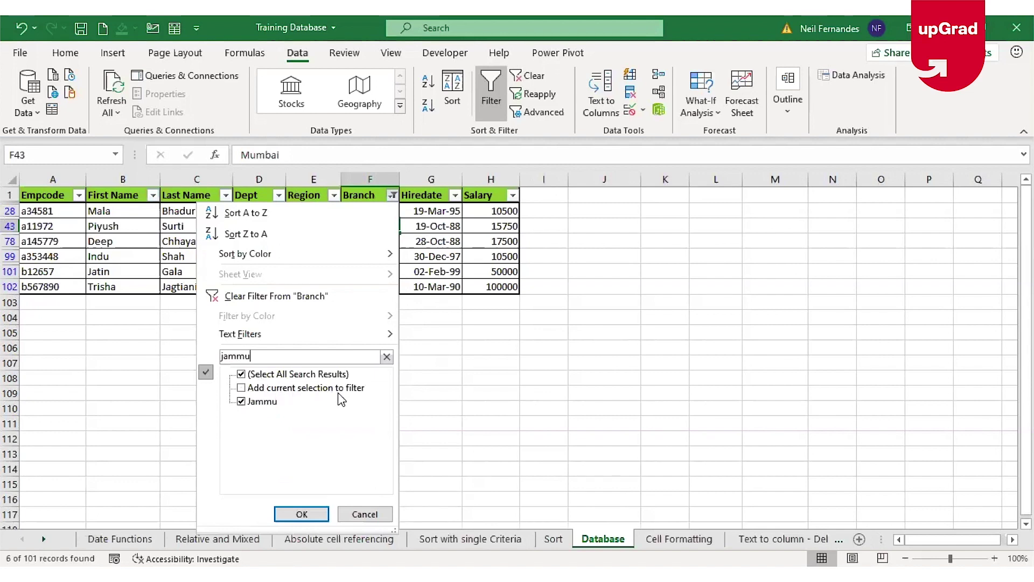
pyautogui.click(242, 387)
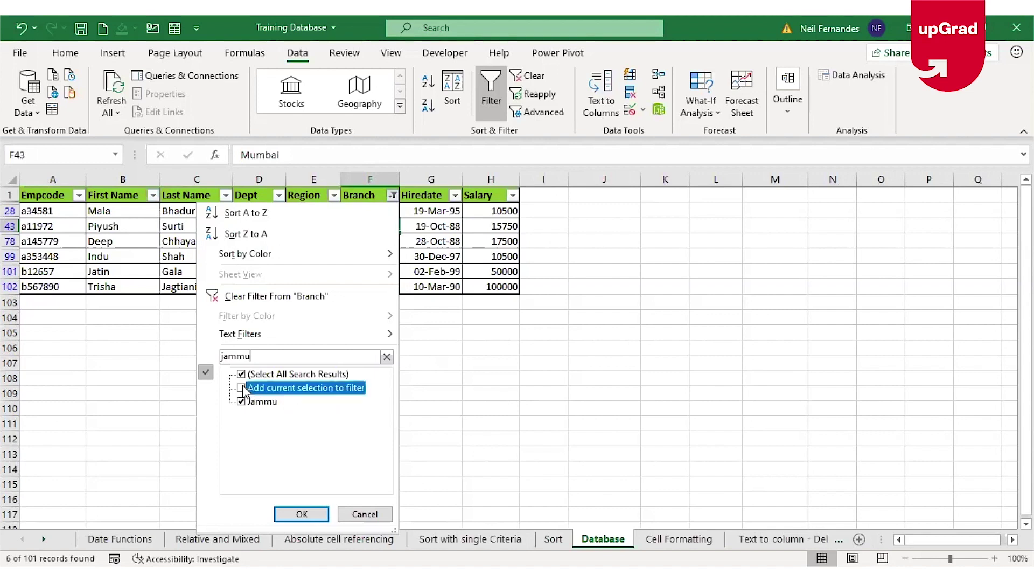
pyautogui.click(302, 515)
pyautogui.click(368, 229)
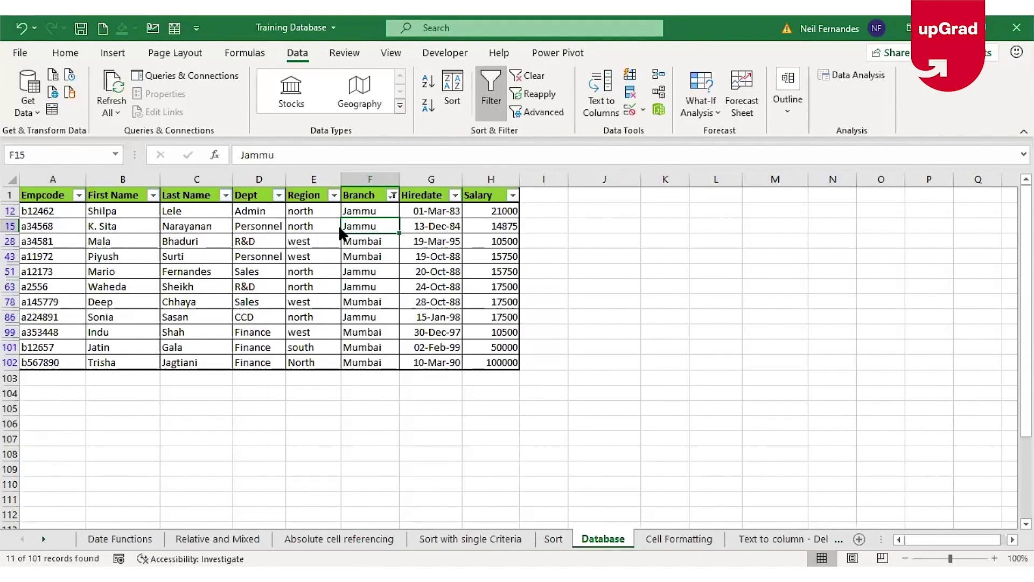
# Reset the Branch filter by turning the table's filtering off and back on from the header row
pyautogui.click(375, 194)
pyautogui.hotkey('ctrl', 'shift', 'l')
pyautogui.hotkey('ctrl', 'shift', 'l')
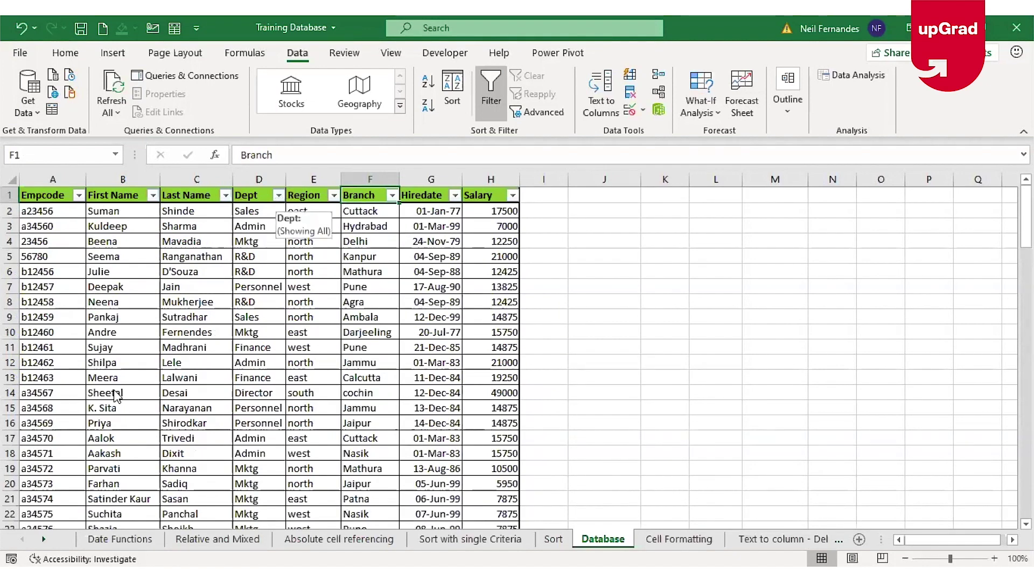
# Filter the Dept column for "sales" using the filter search
pyautogui.click(278, 195)
pyautogui.write('salesd')
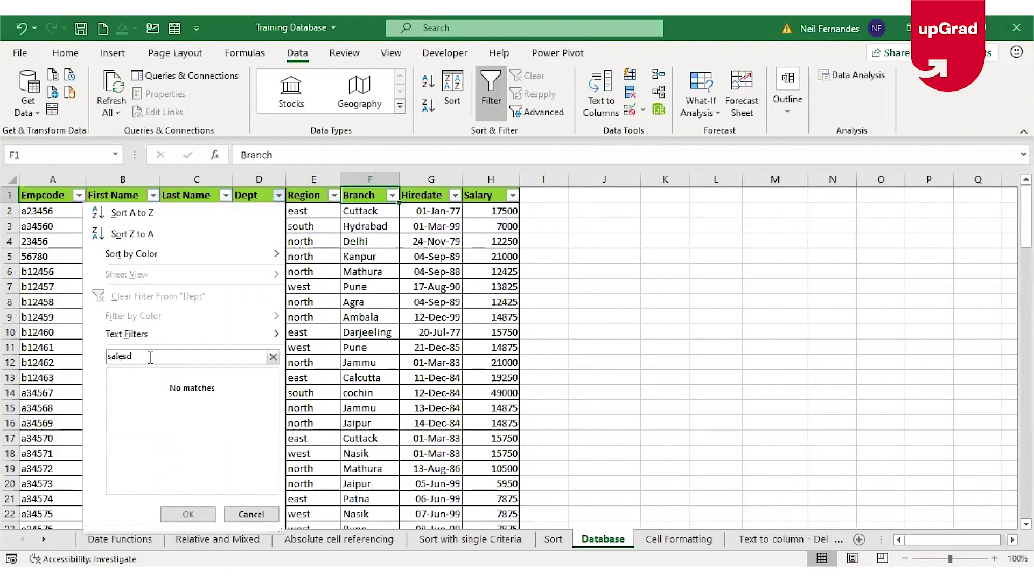
pyautogui.press('BackSpace')
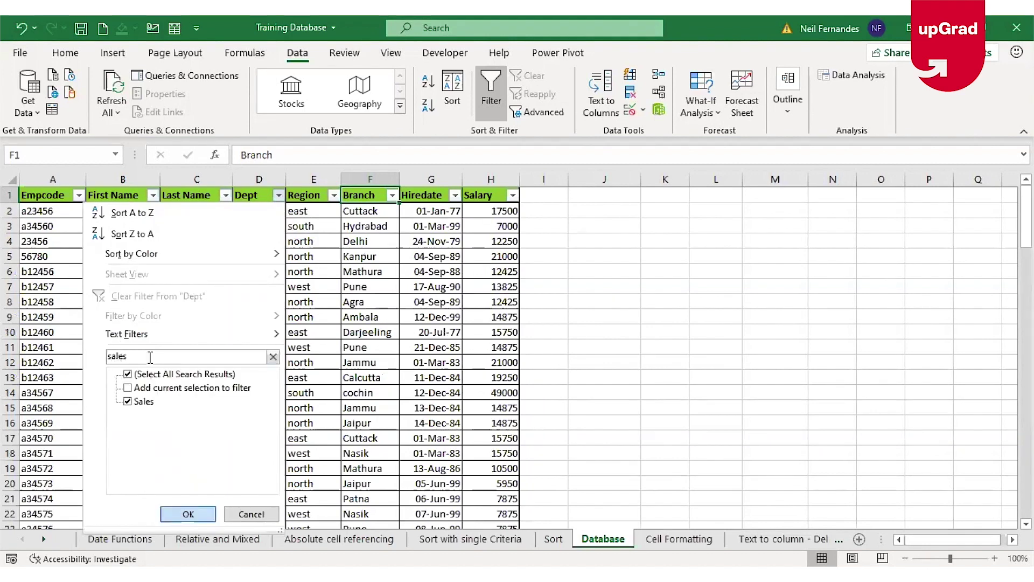
pyautogui.press('Return')
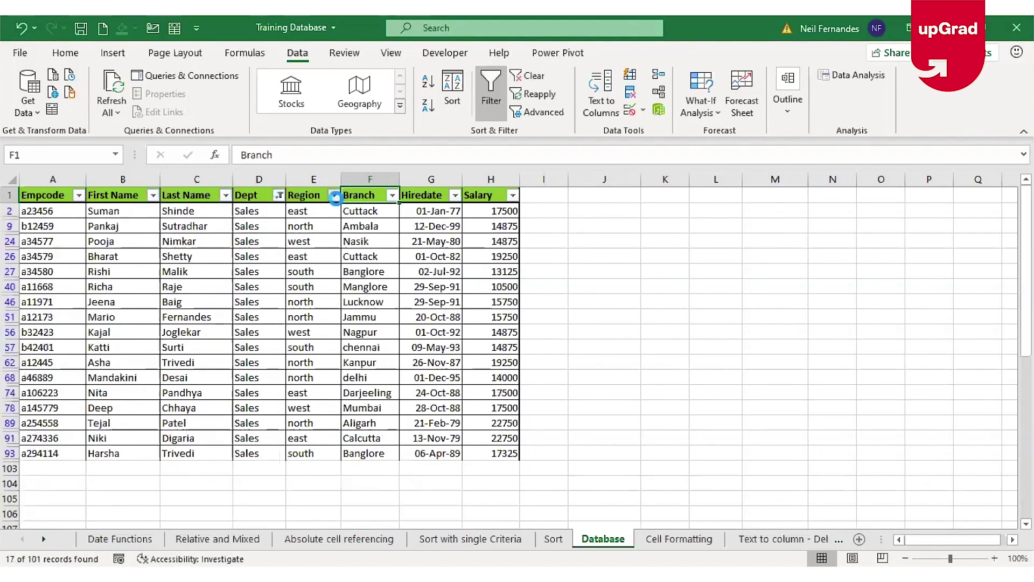
# Narrow the filtered sales rows to the "east" region using the Region column's filter search
pyautogui.click(334, 194)
pyautogui.click(241, 355)
pyautogui.write('east')
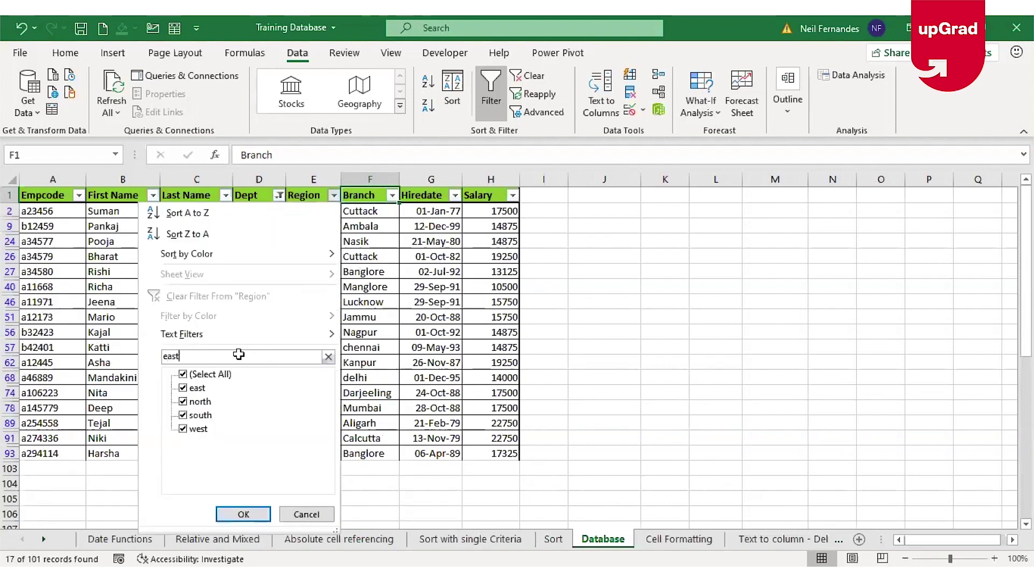
pyautogui.press('Return')
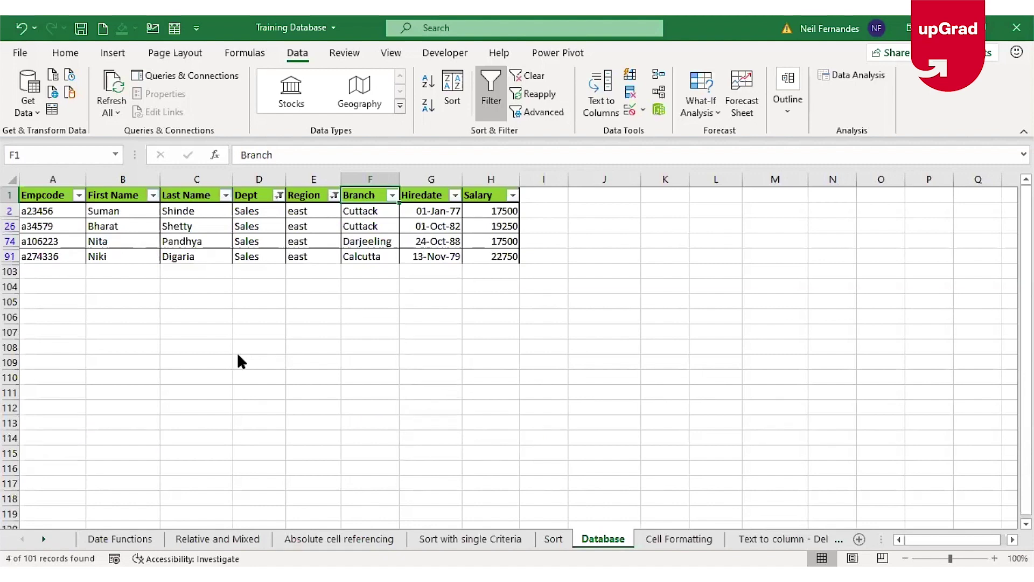
# Clear the Dept and Region filters and view the Branch column's filter options without changing them
pyautogui.hotkey('alt', 'a')
pyautogui.press('c')
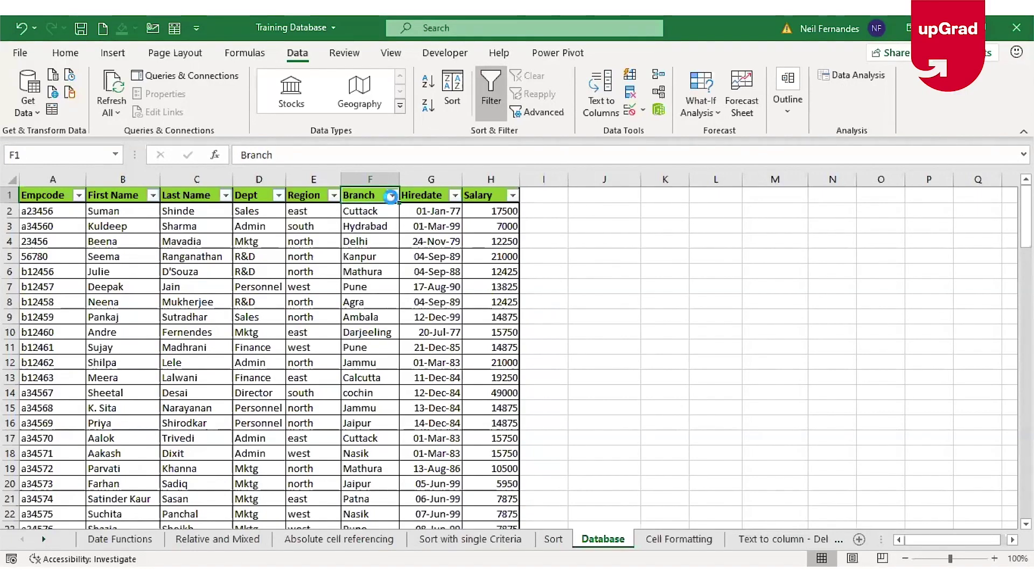
pyautogui.click(392, 195)
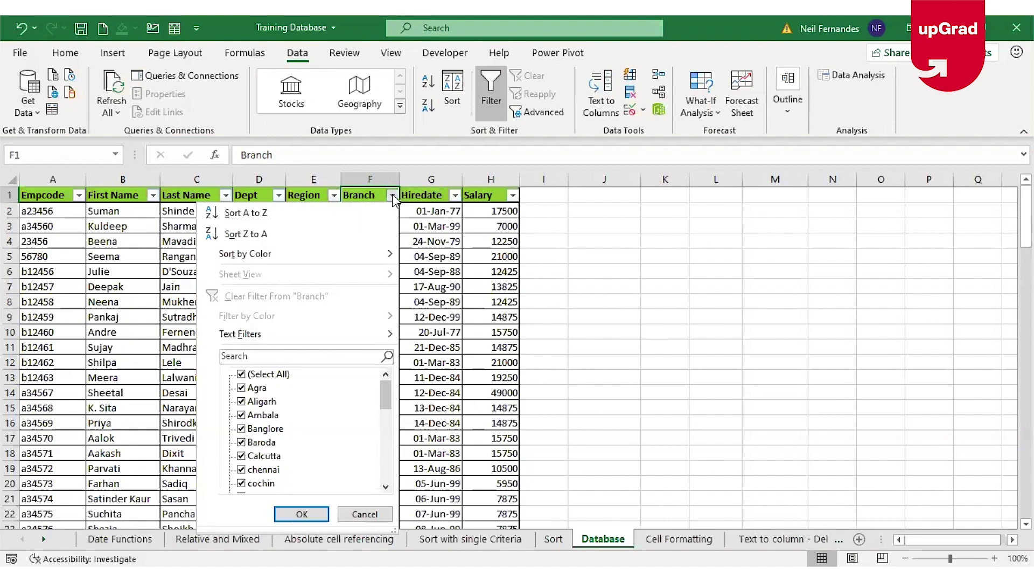
pyautogui.click(502, 207)
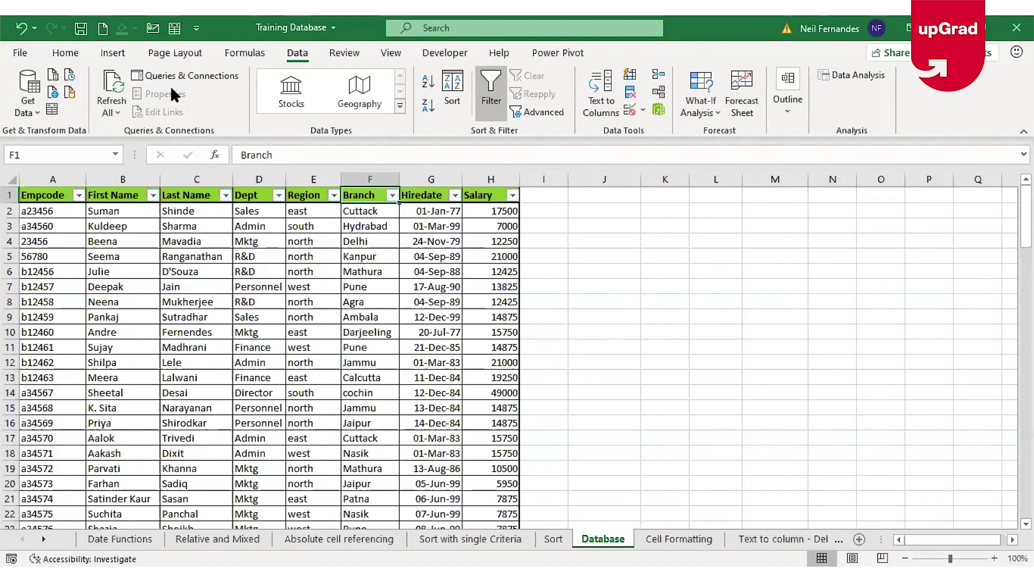
# Apply a text filter to the Dept column showing rows where Dept does not equal "sales"
pyautogui.click(279, 196)
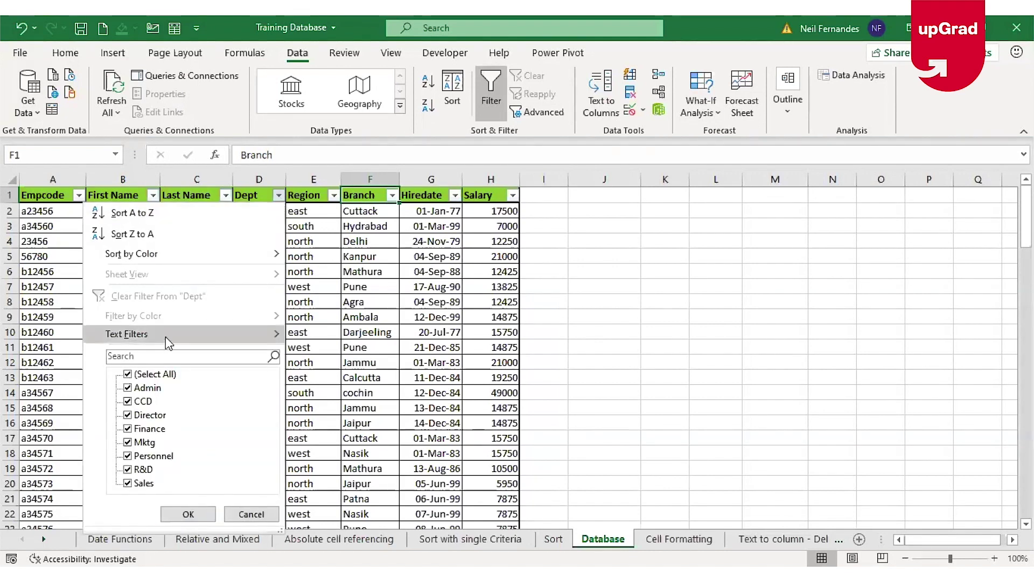
pyautogui.moveTo(166, 337)
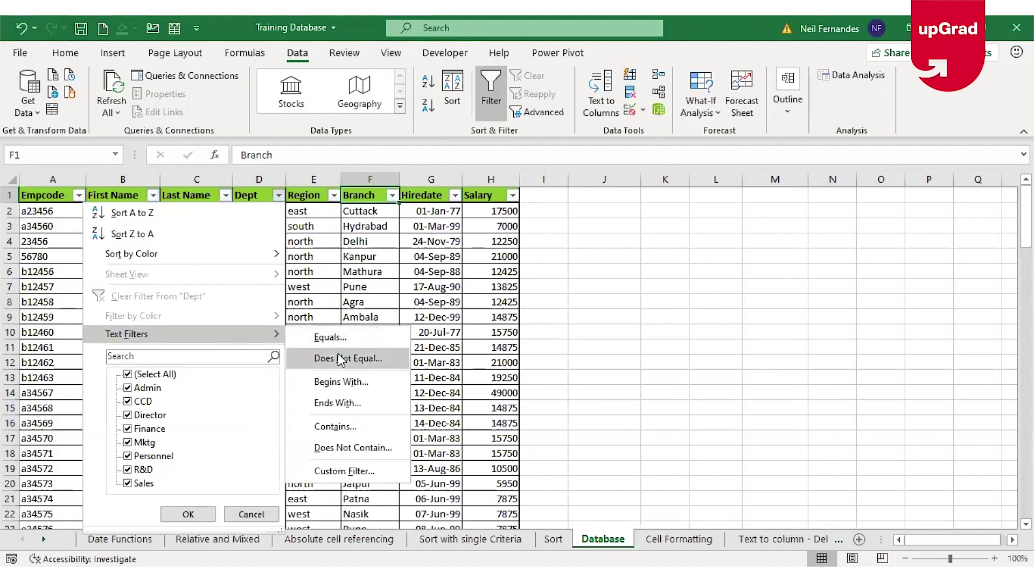
pyautogui.click(341, 359)
pyautogui.write('sales')
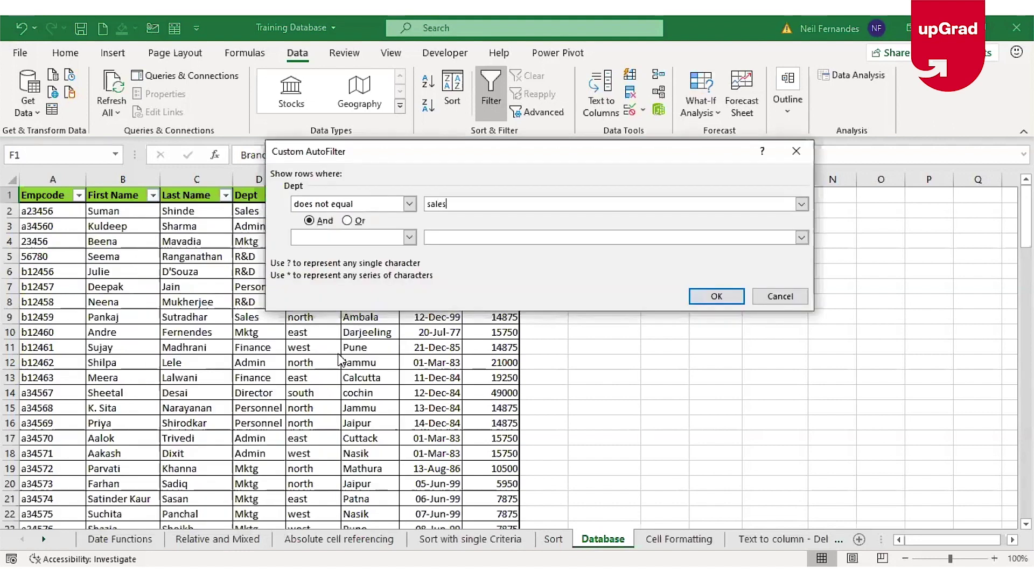
pyautogui.press('Return')
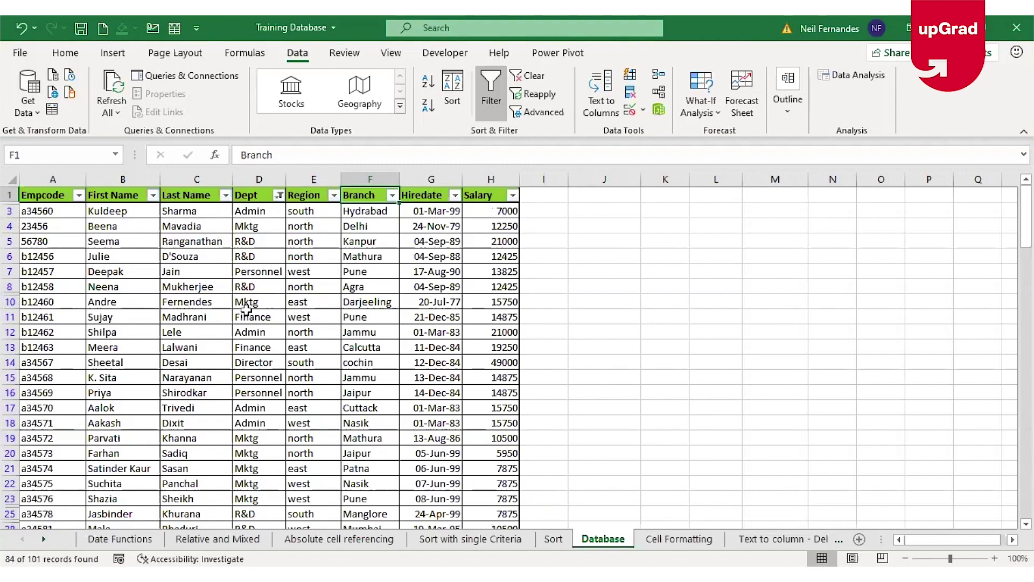
# Clear the Dept filter and view the number filter options of the Salary column
pyautogui.hotkey('alt', 'a')
pyautogui.press('c')
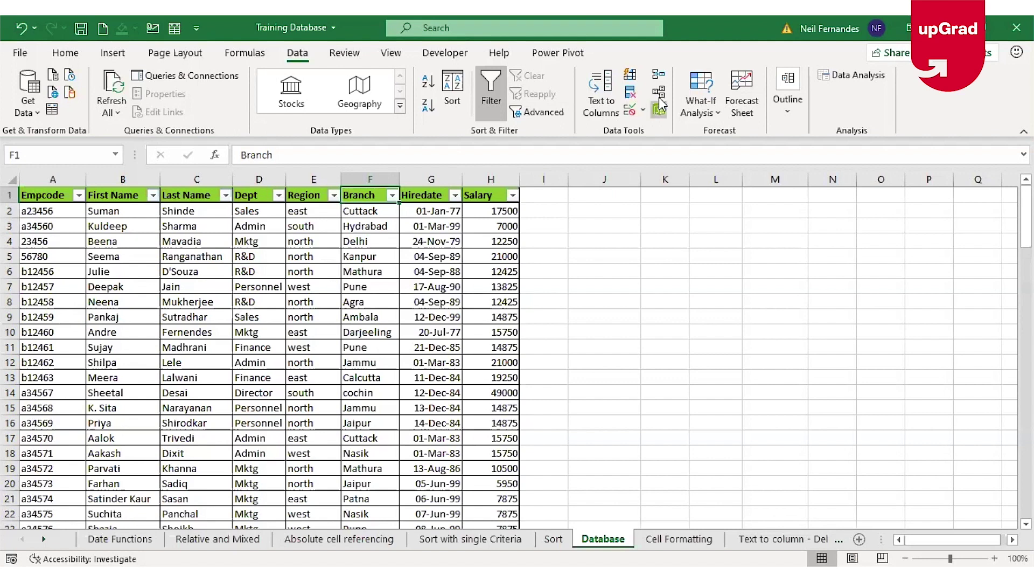
pyautogui.click(512, 195)
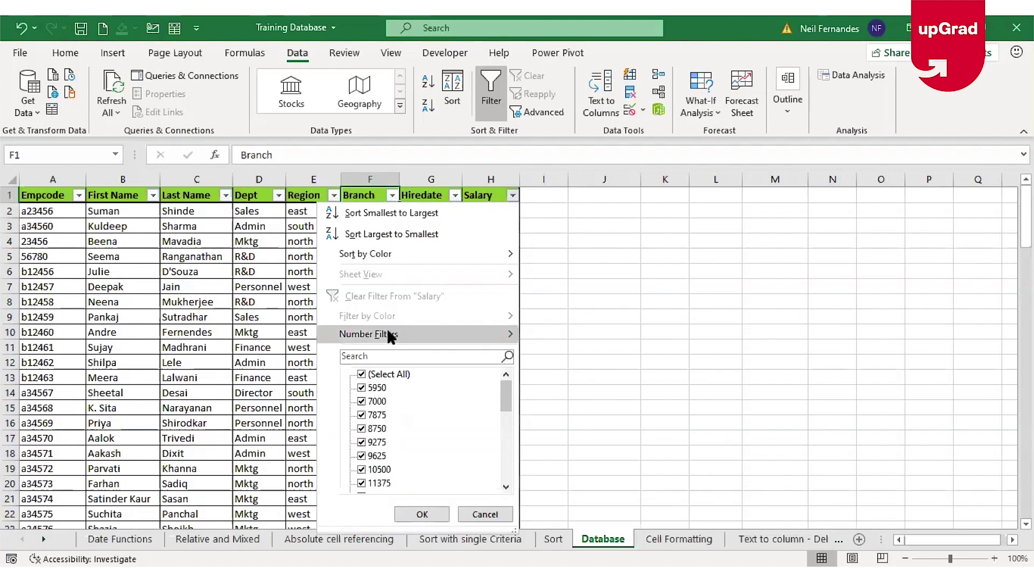
pyautogui.moveTo(387, 330)
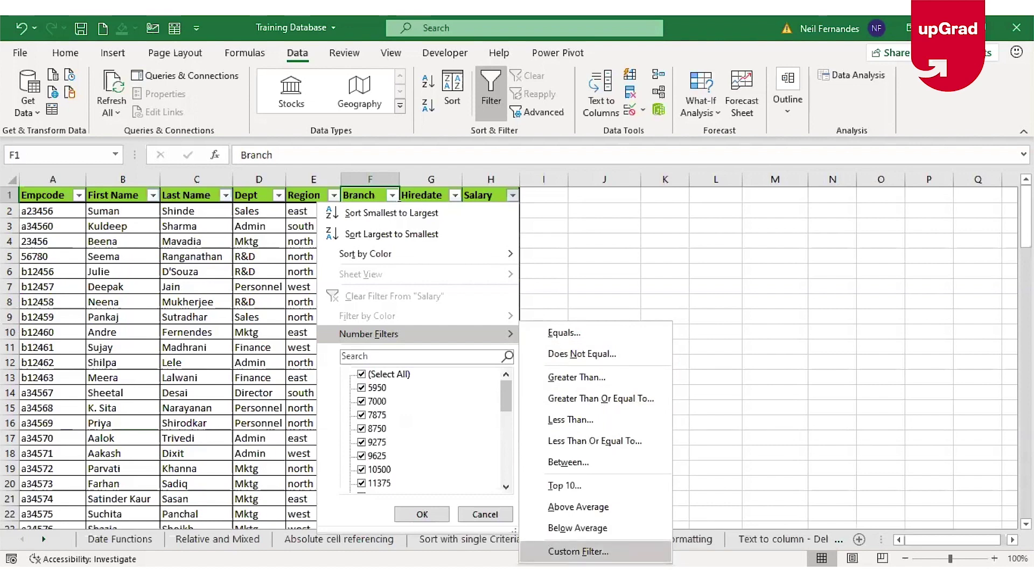
# Apply a Between number filter to the Salary column for values from 12000 to 20000
pyautogui.click(510, 197)
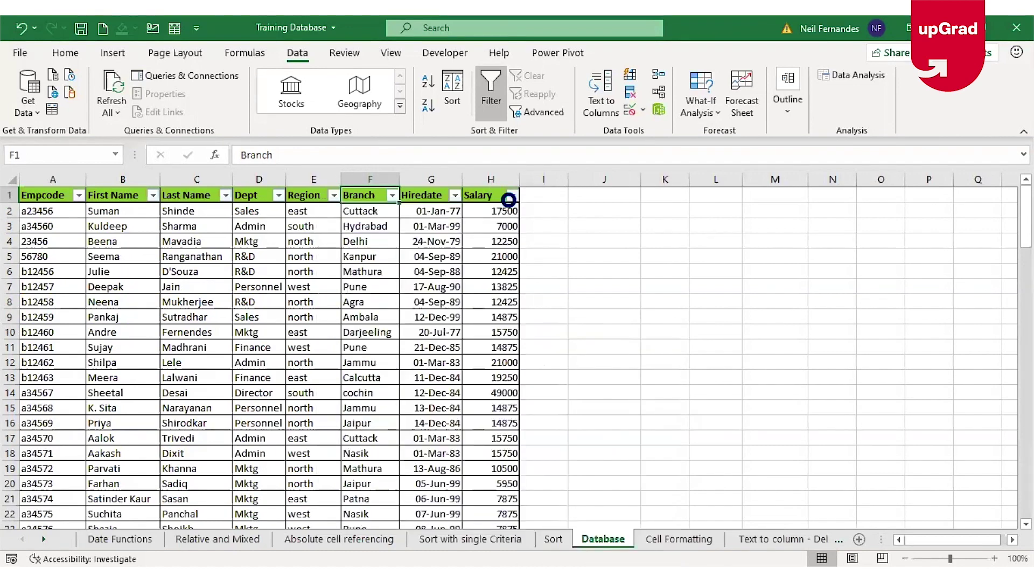
pyautogui.moveTo(434, 334)
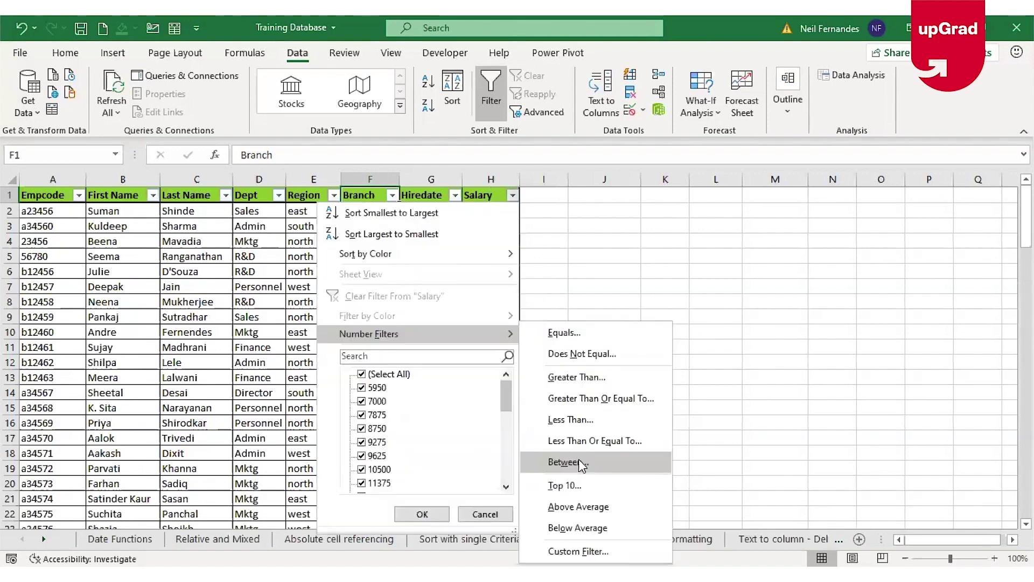
pyautogui.click(581, 465)
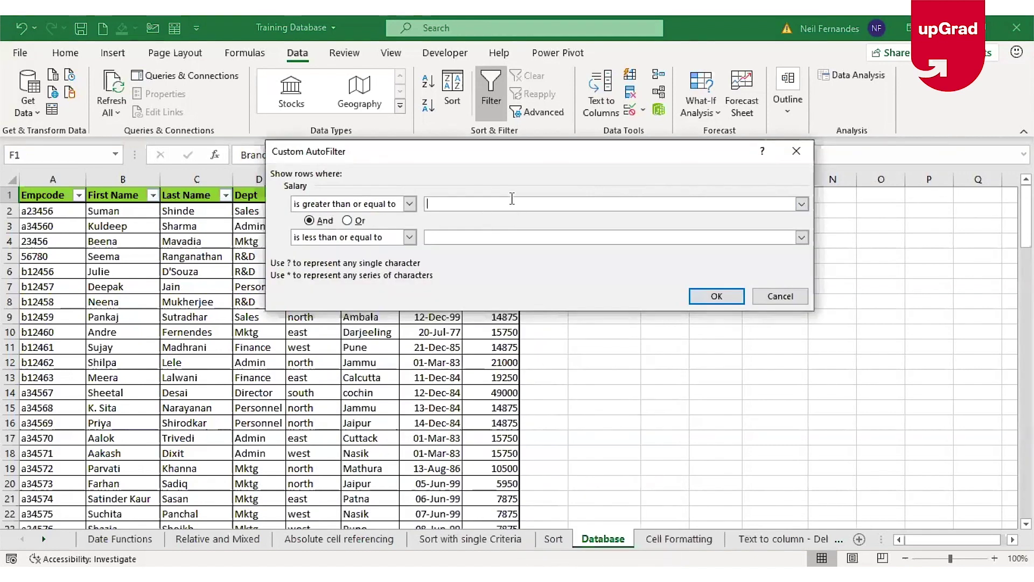
pyautogui.write('12')
pyautogui.press('BackSpace')
pyautogui.press('BackSpace')
pyautogui.write('12000\\')
pyautogui.press('BackSpace')
pyautogui.write('20000')
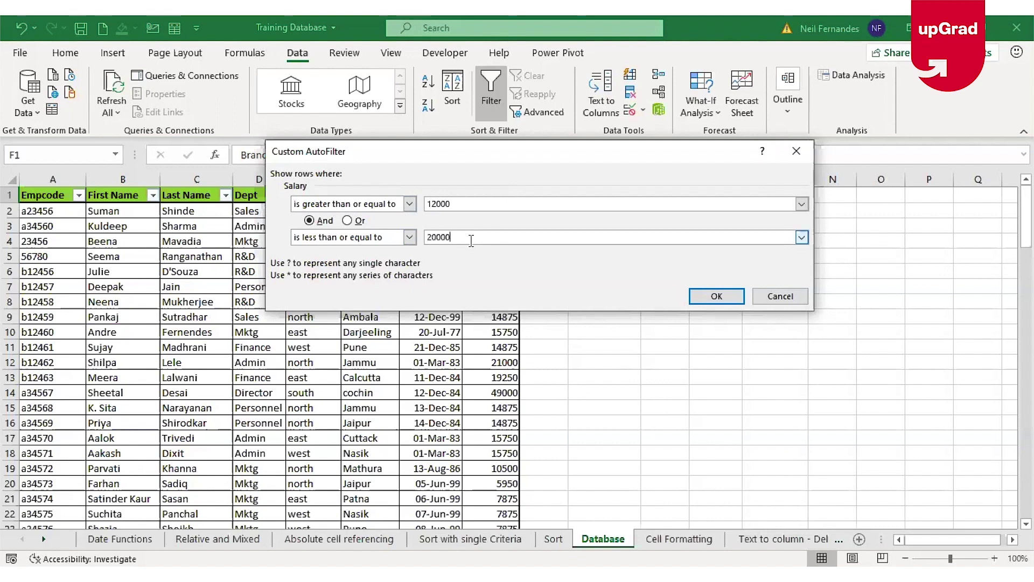
pyautogui.click(717, 298)
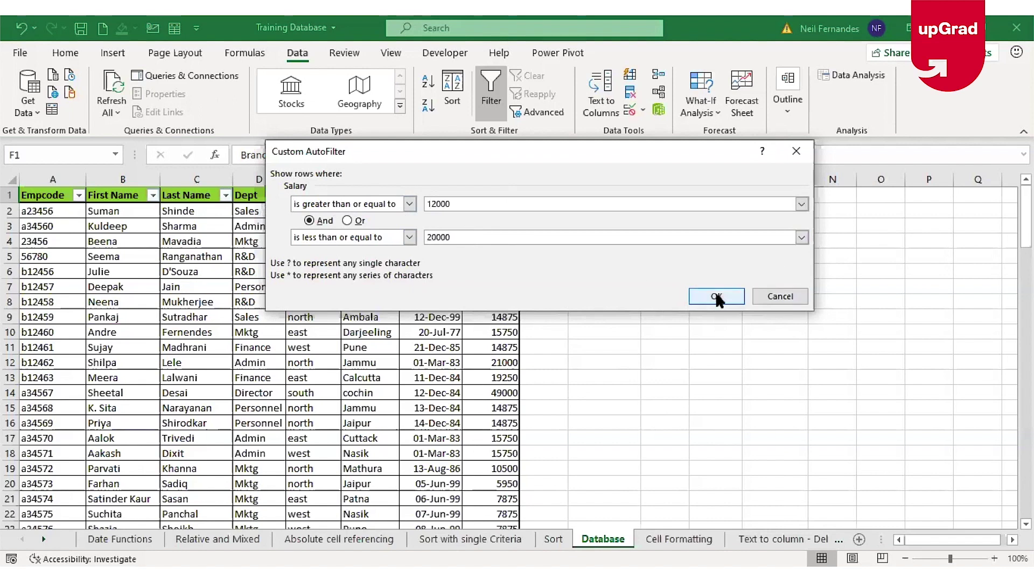
# Review the Salary column's number filter options without changing them and clear the Salary filter
pyautogui.click(509, 213)
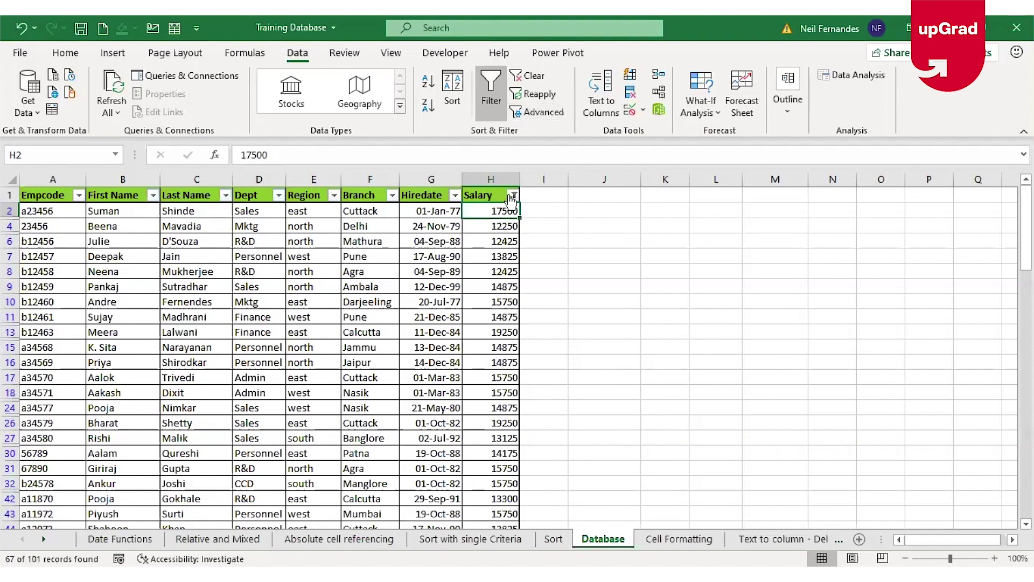
pyautogui.click(512, 196)
pyautogui.moveTo(429, 338)
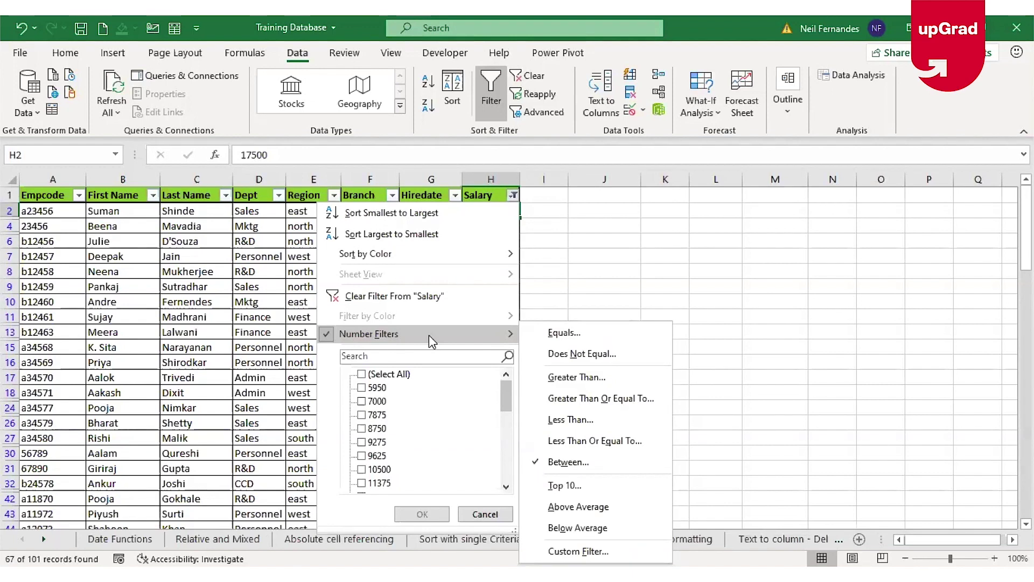
pyautogui.press('Escape')
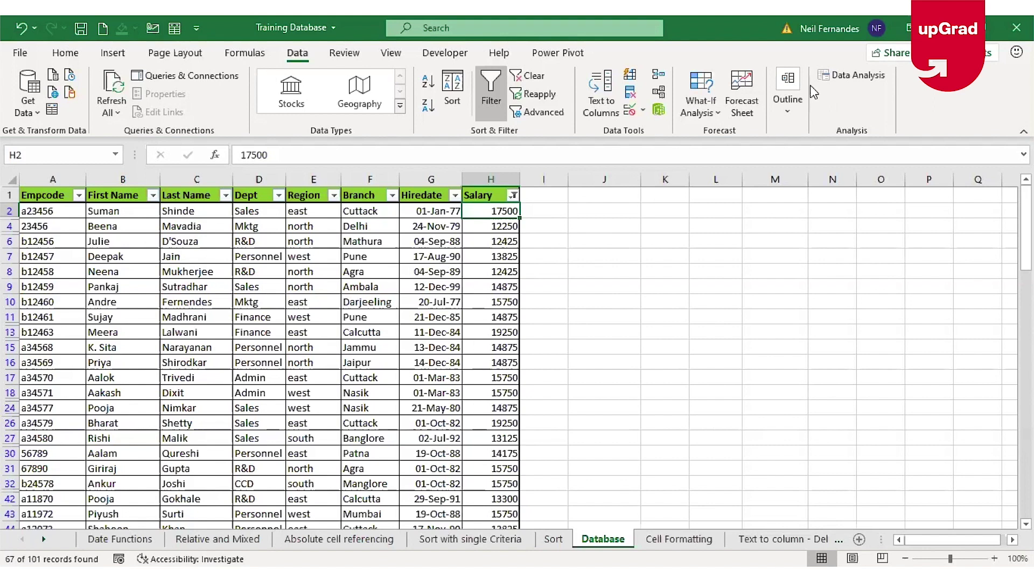
pyautogui.click(527, 76)
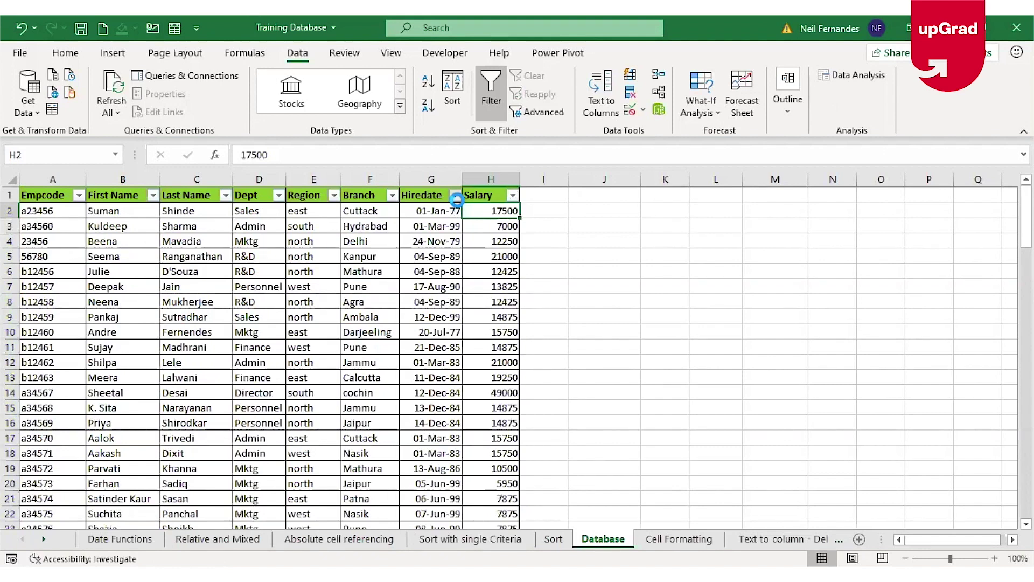
pyautogui.click(455, 197)
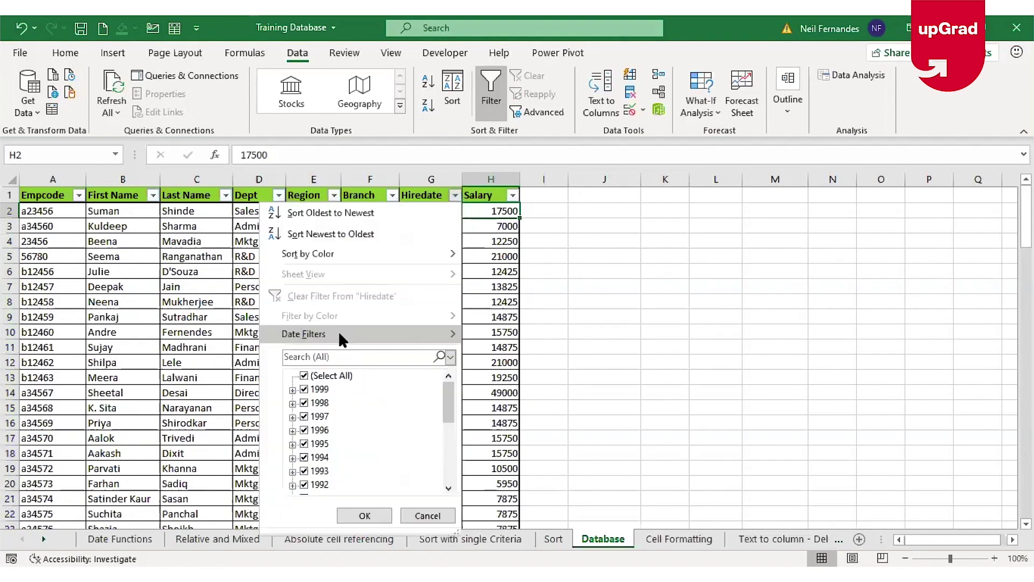
pyautogui.click(338, 332)
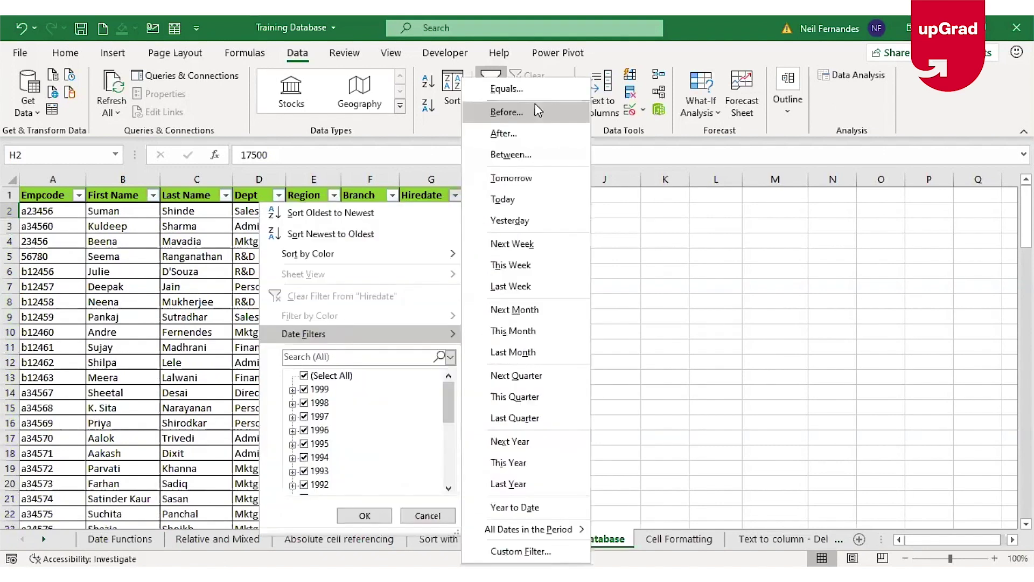
pyautogui.click(543, 380)
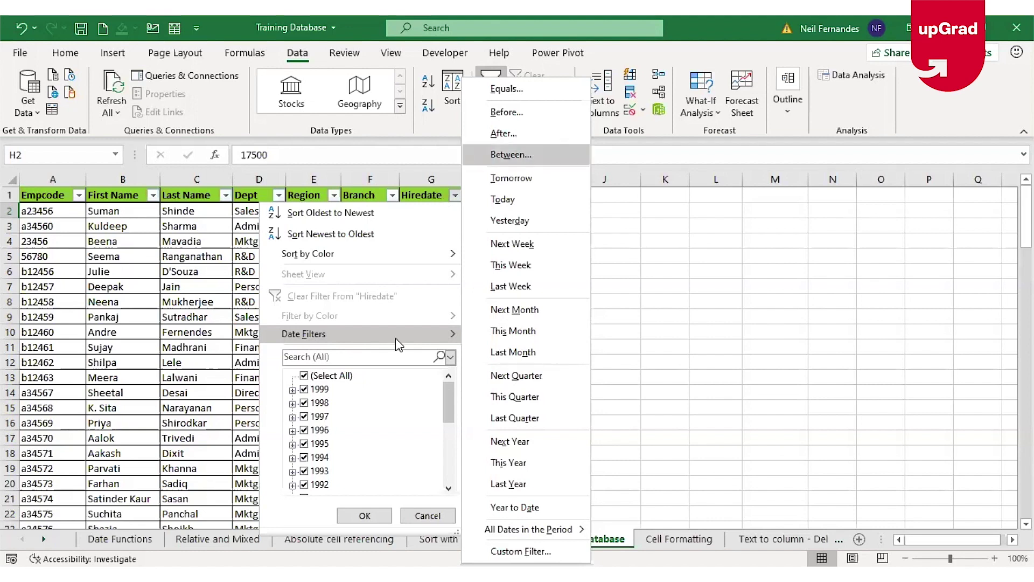
pyautogui.click(517, 155)
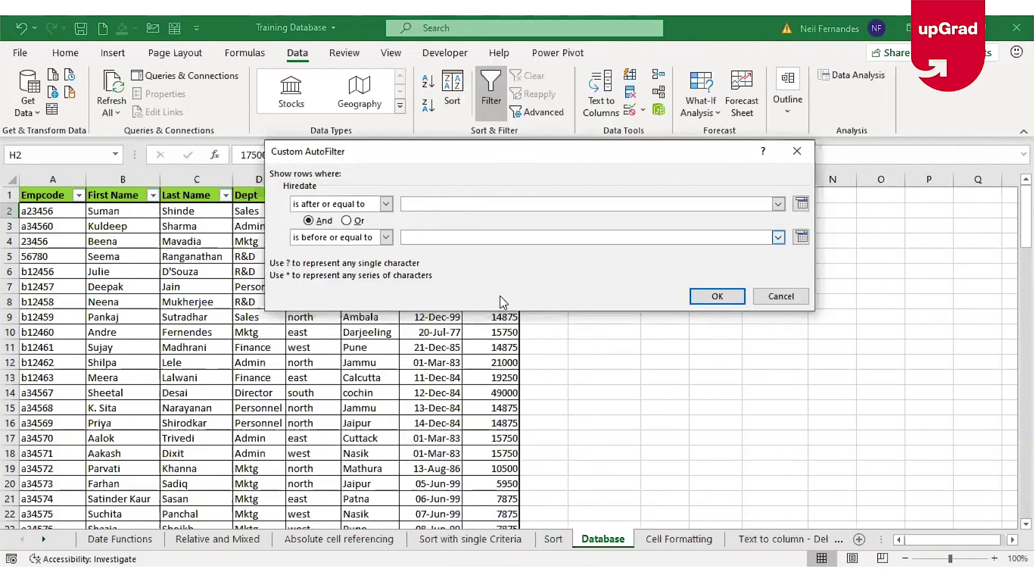
pyautogui.click(777, 298)
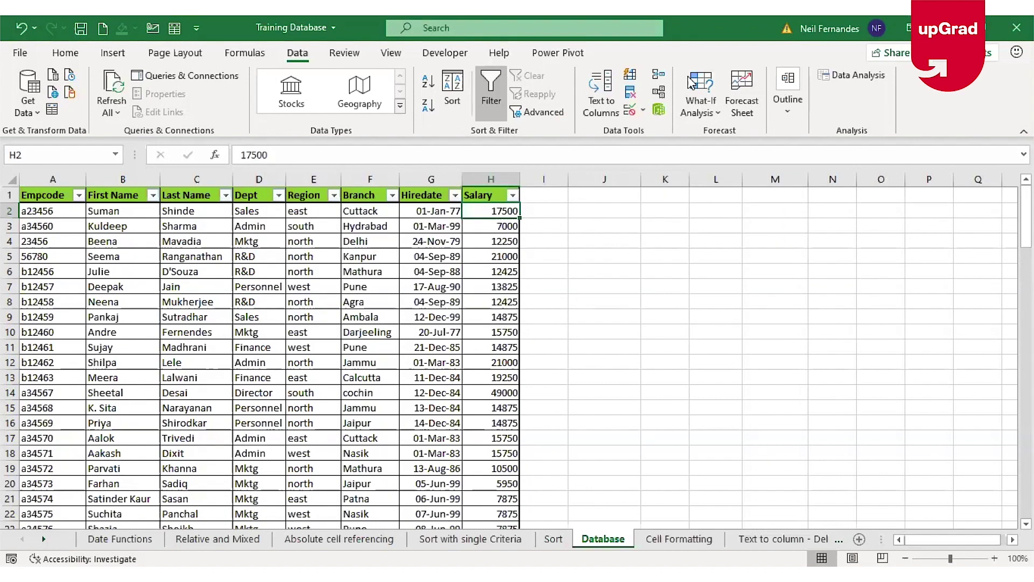
# Start a Between date filter on the Hiredate column and pick 24 June 2020 from the calendar as the start date
pyautogui.click(457, 196)
pyautogui.moveTo(308, 333)
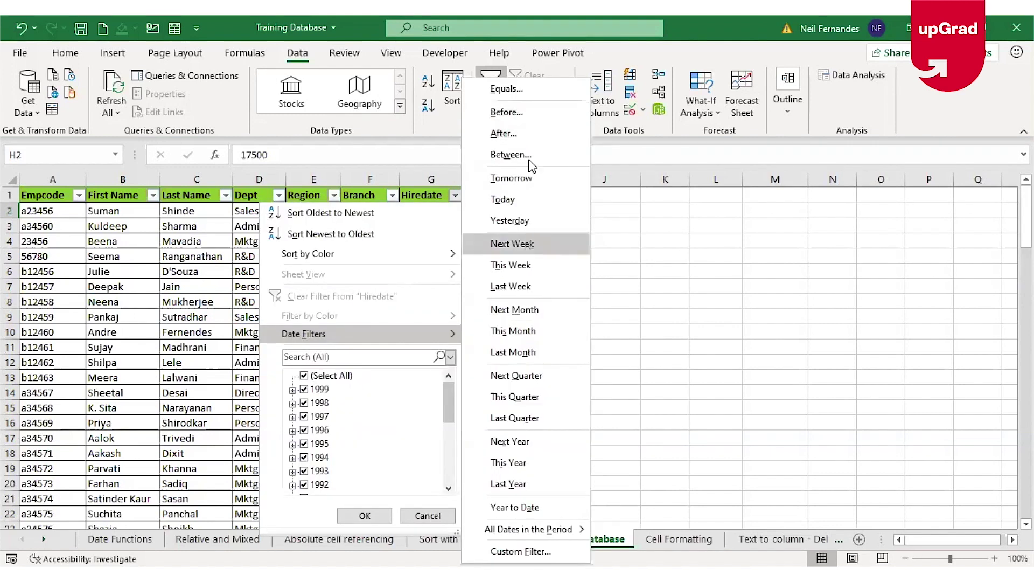
pyautogui.click(530, 162)
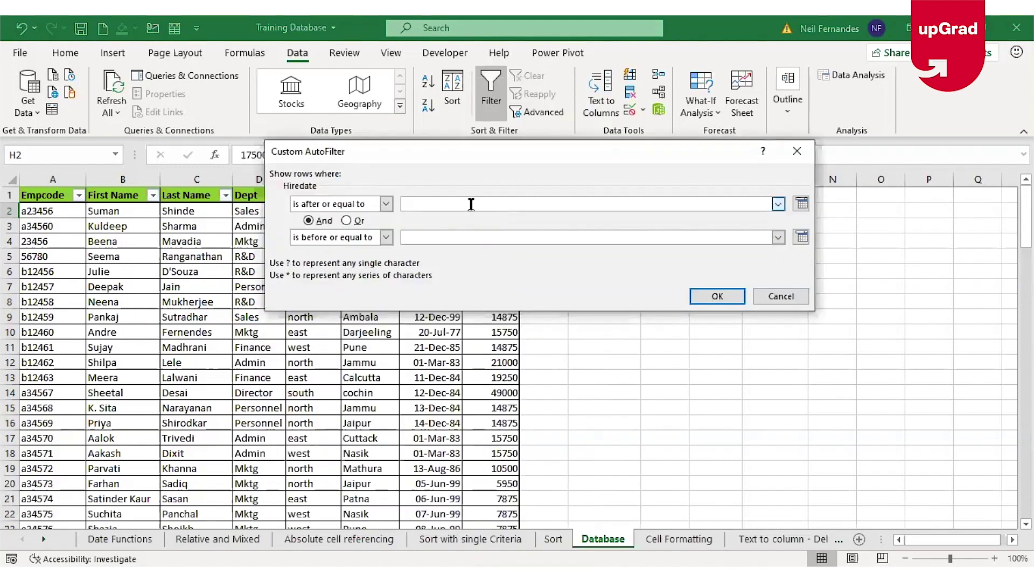
pyautogui.click(798, 204)
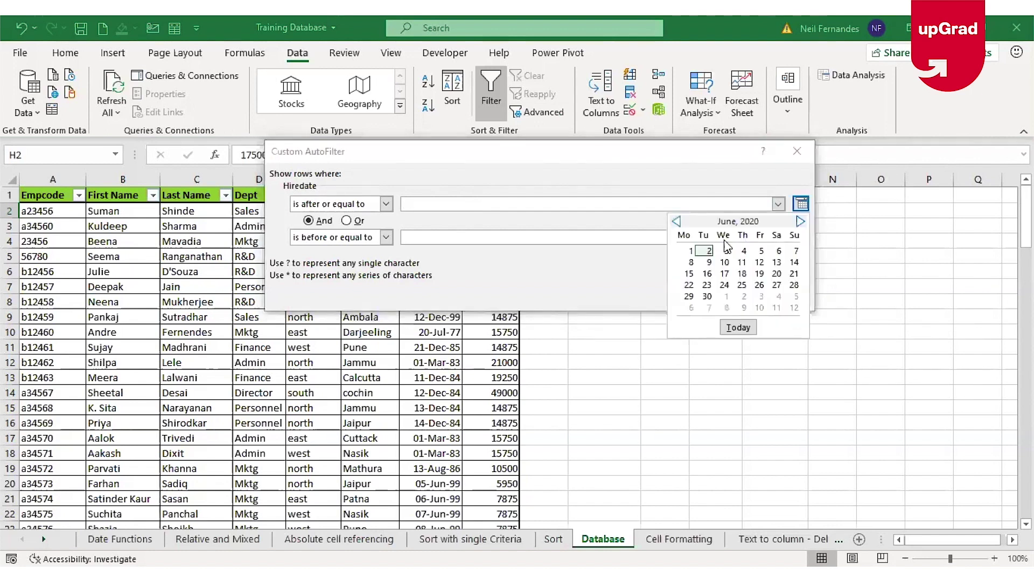
pyautogui.click(695, 204)
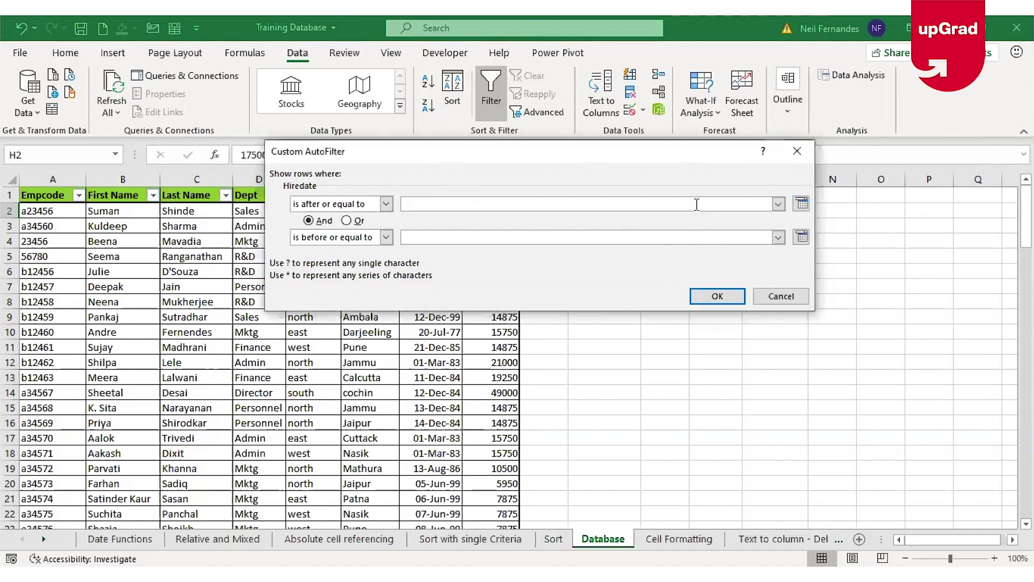
pyautogui.click(802, 204)
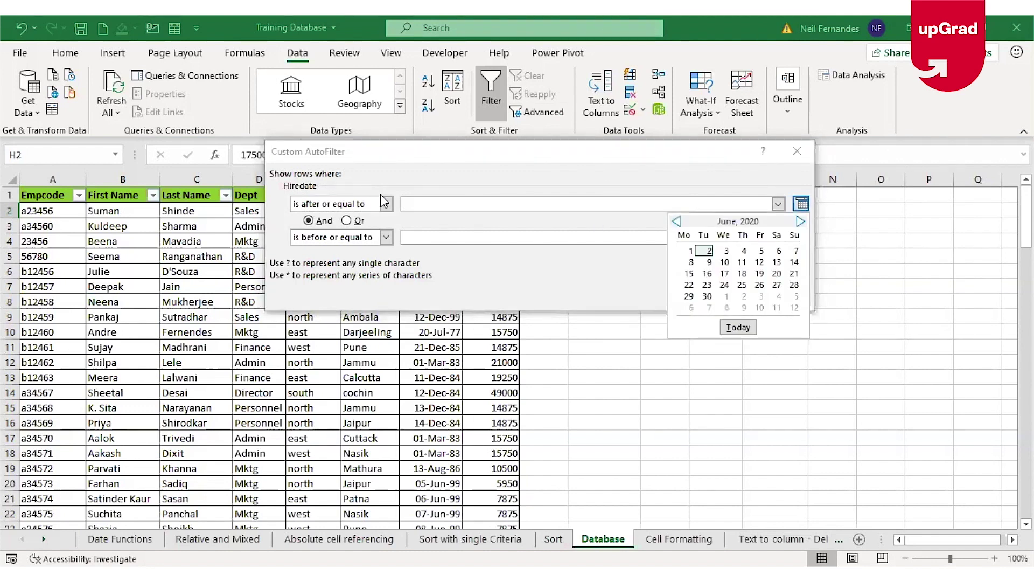
pyautogui.click(419, 201)
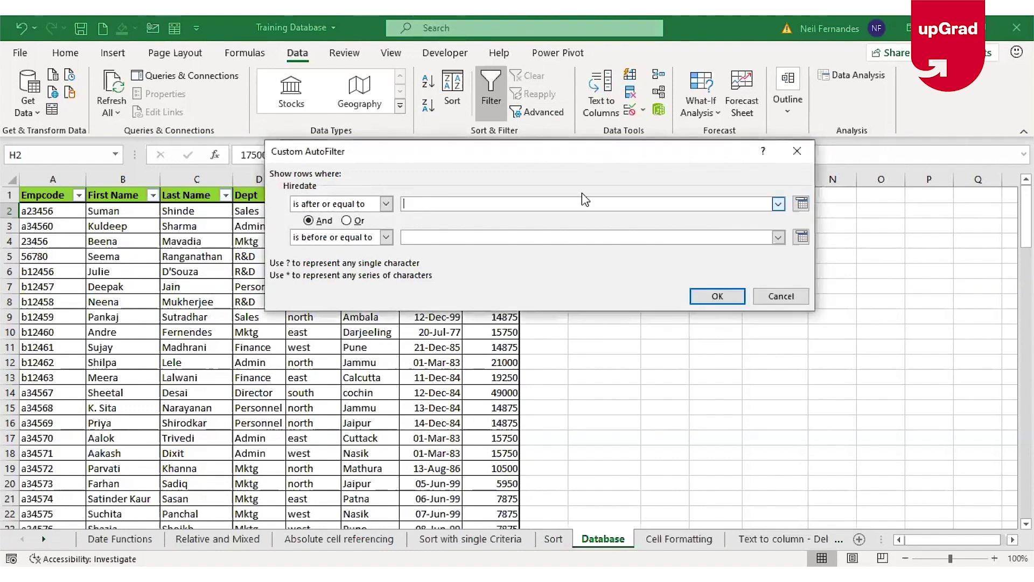
pyautogui.click(802, 204)
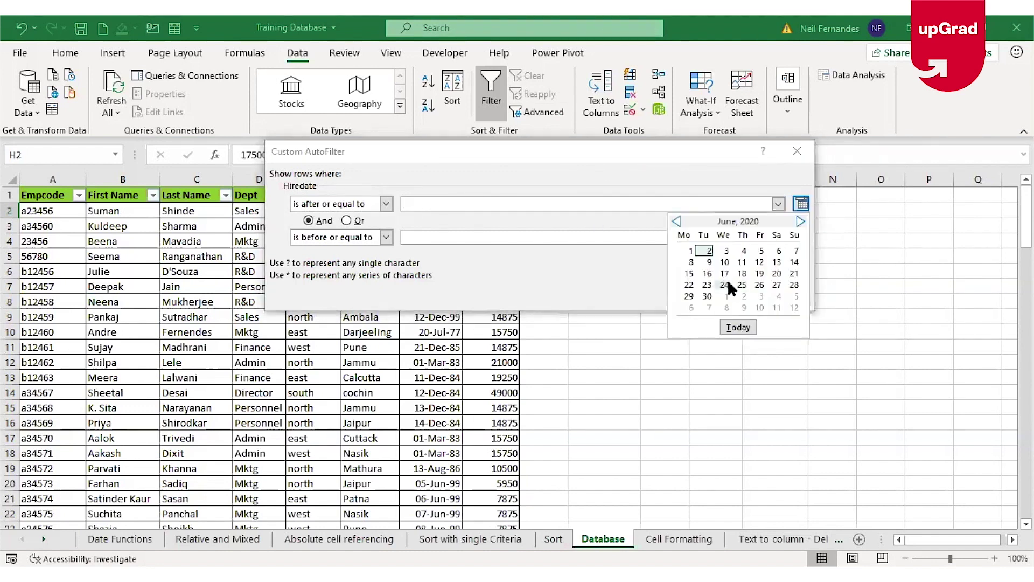
pyautogui.click(725, 284)
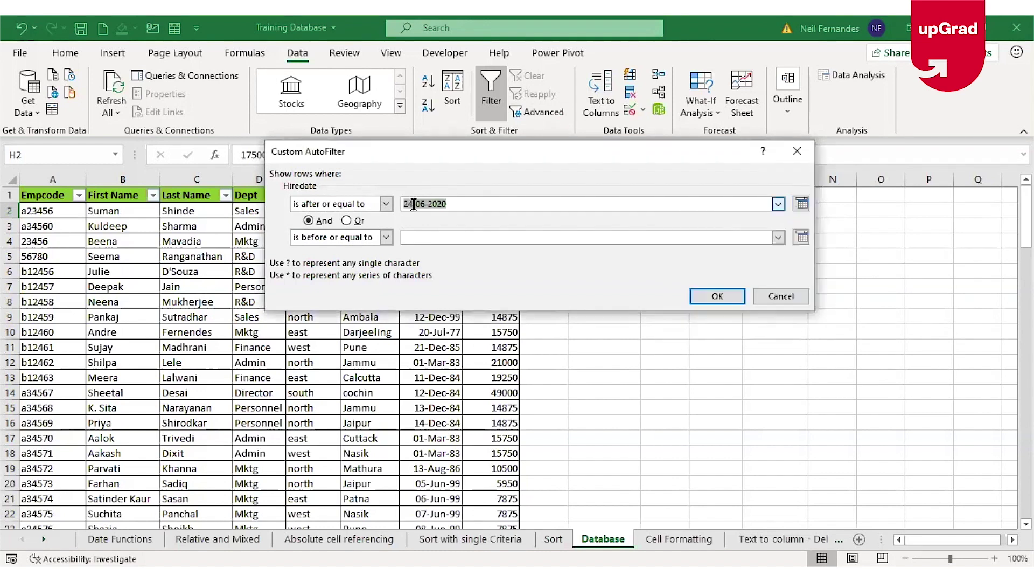
# Change the start date of the Hiredate filter to 01-01-1989
pyautogui.click(413, 203)
pyautogui.press('BackSpace')
pyautogui.press('BackSpace')
pyautogui.press('BackSpace')
pyautogui.press('BackSpace')
pyautogui.write('1989')
pyautogui.click(410, 203)
pyautogui.press('BackSpace')
pyautogui.press('BackSpace')
pyautogui.write('01')
pyautogui.press('Right')
pyautogui.press('Right')
pyautogui.press('Right')
pyautogui.press('BackSpace')
pyautogui.write('1')
# Set the end date of the Hiredate filter to 31-07-1989 and apply the filter
pyautogui.click(444, 243)
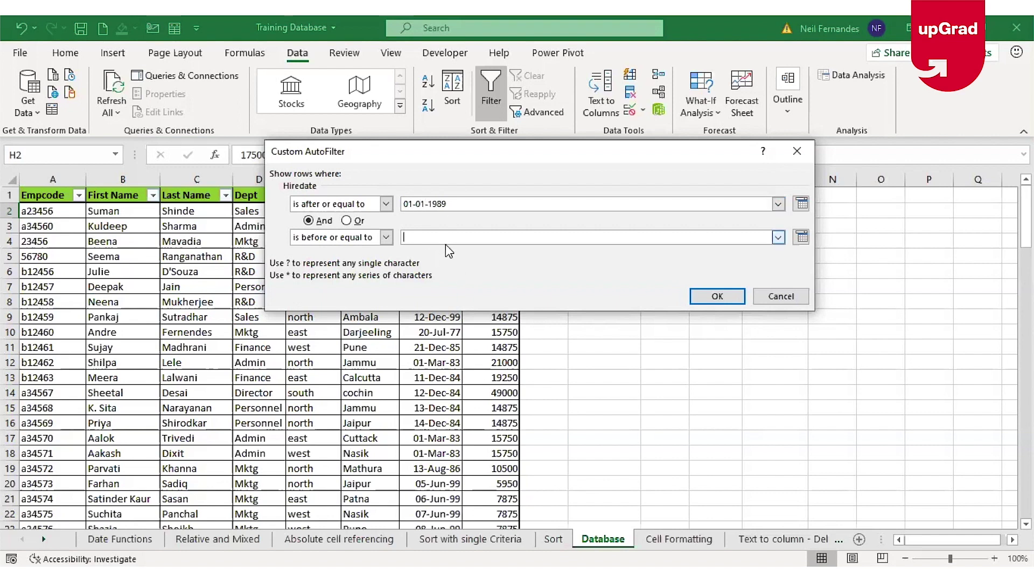
pyautogui.write('31-07-1989')
pyautogui.press('Return')
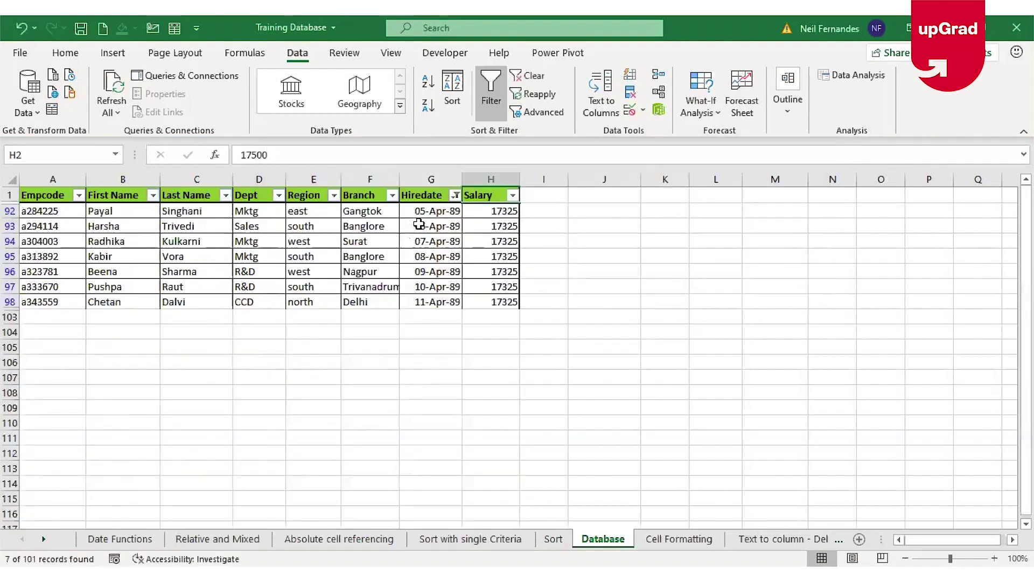
# Go through the filtered Hiredate cells one by one, from the first visible row to the last, to check their dates
pyautogui.click(439, 213)
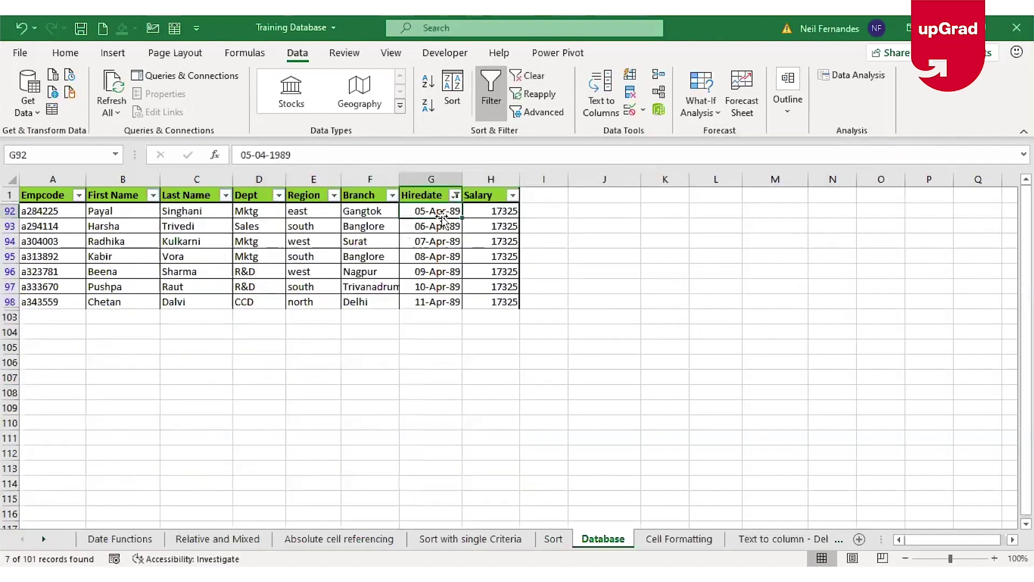
pyautogui.press('Down')
pyautogui.press('Down')
pyautogui.press('Down')
pyautogui.press('Down')
pyautogui.press('Down')
pyautogui.press('Down')
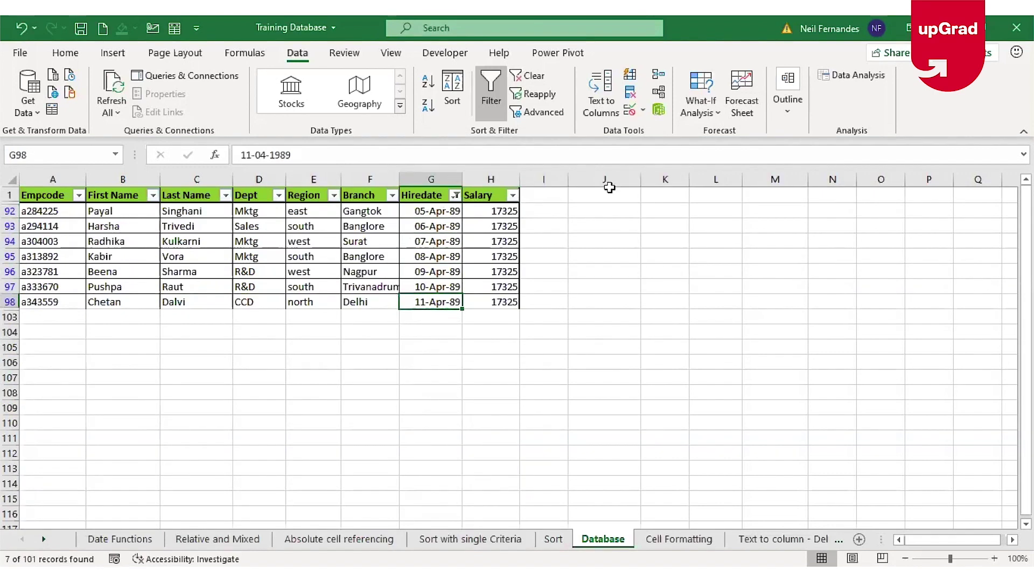
# Clear the Hiredate filter and view the Region column's filter options without changing them
pyautogui.hotkey('alt', 'a')
pyautogui.press('c')
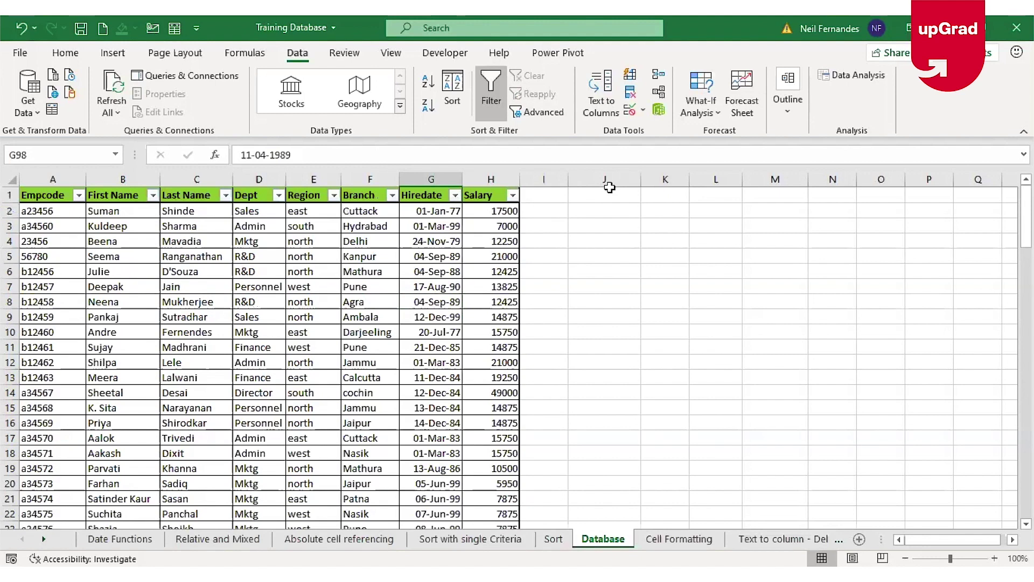
pyautogui.click(455, 196)
pyautogui.click(334, 195)
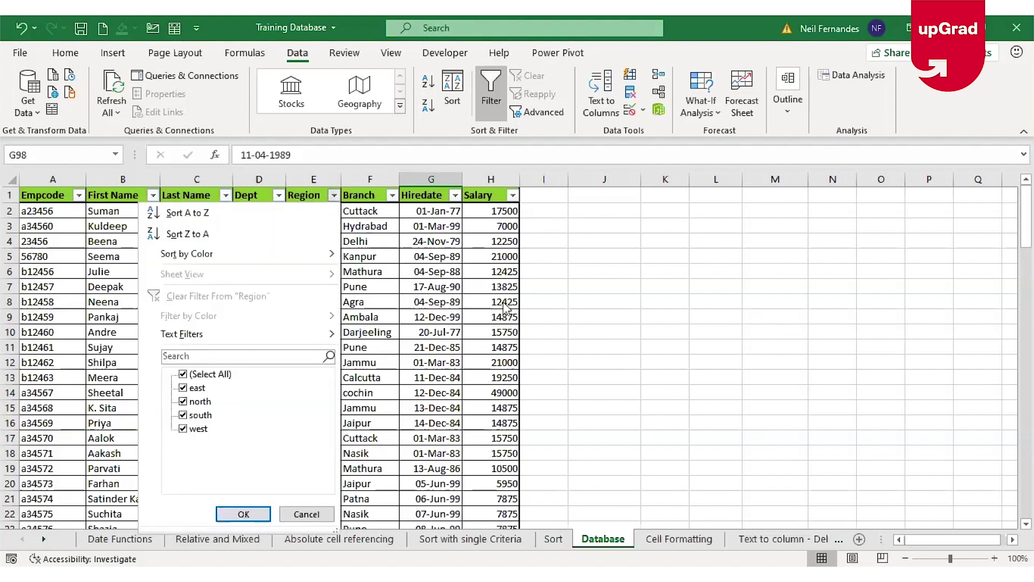
pyautogui.press('Escape')
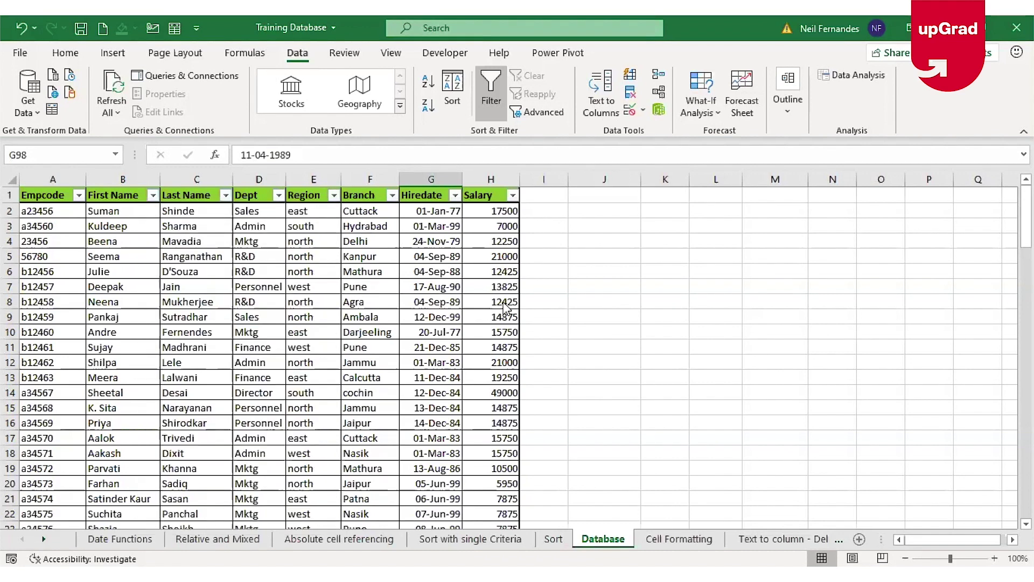